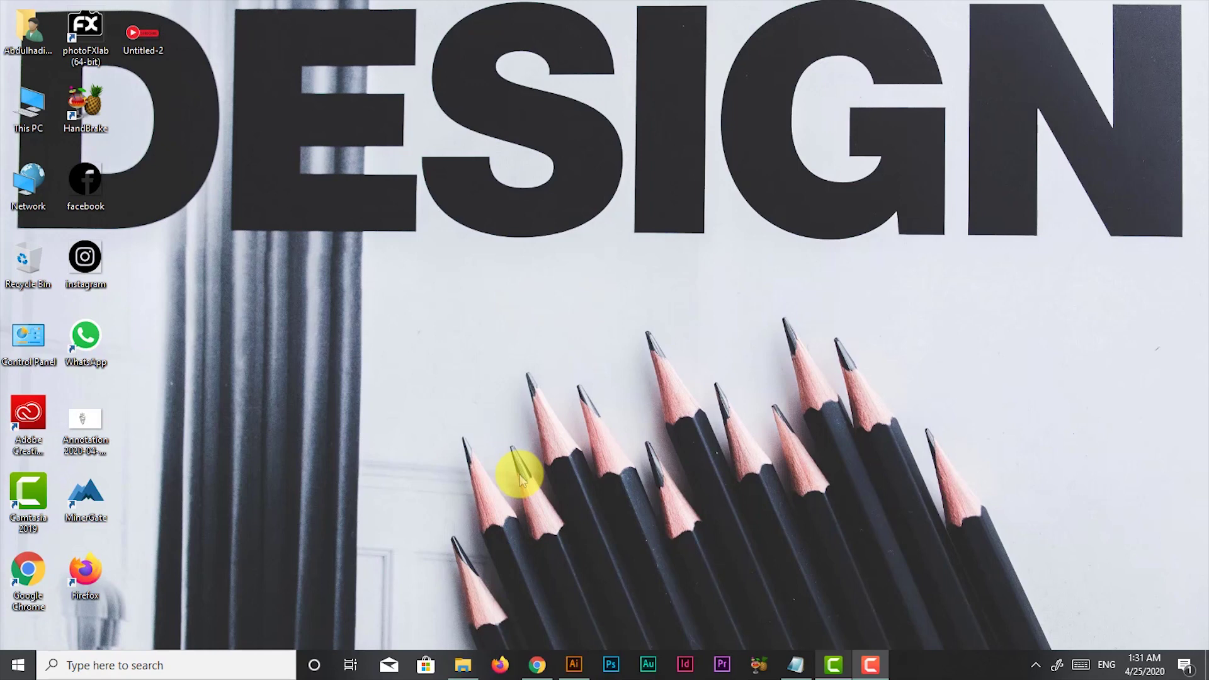
Refresh the desktop and preview the Untitled-2 image in the image viewer.
{"action": "right_click", "coordinate": [520, 476]}
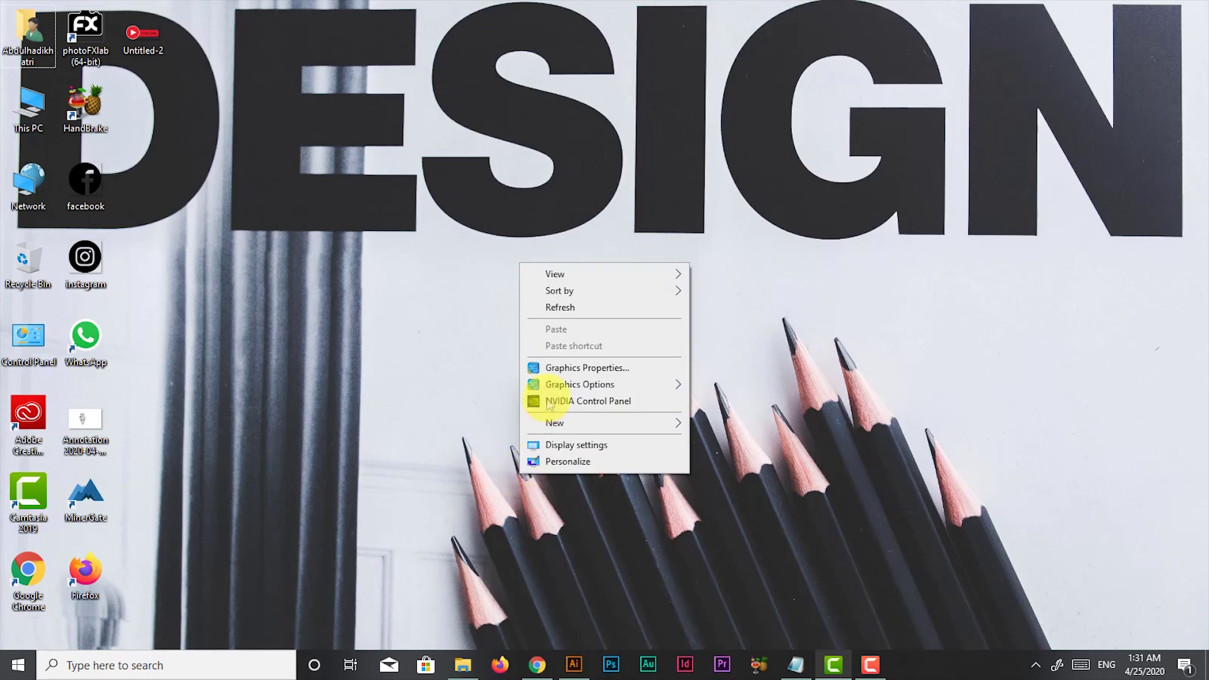
{"action": "left_click", "coordinate": [595, 308]}
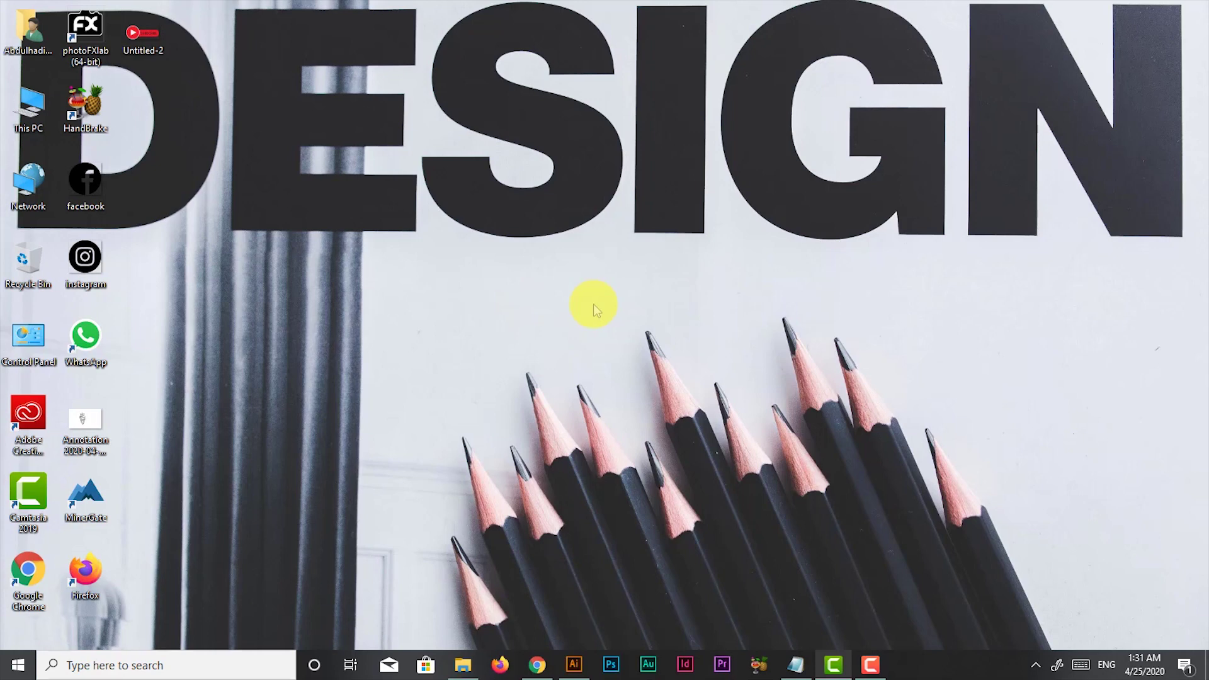
{"action": "left_click", "coordinate": [536, 664]}
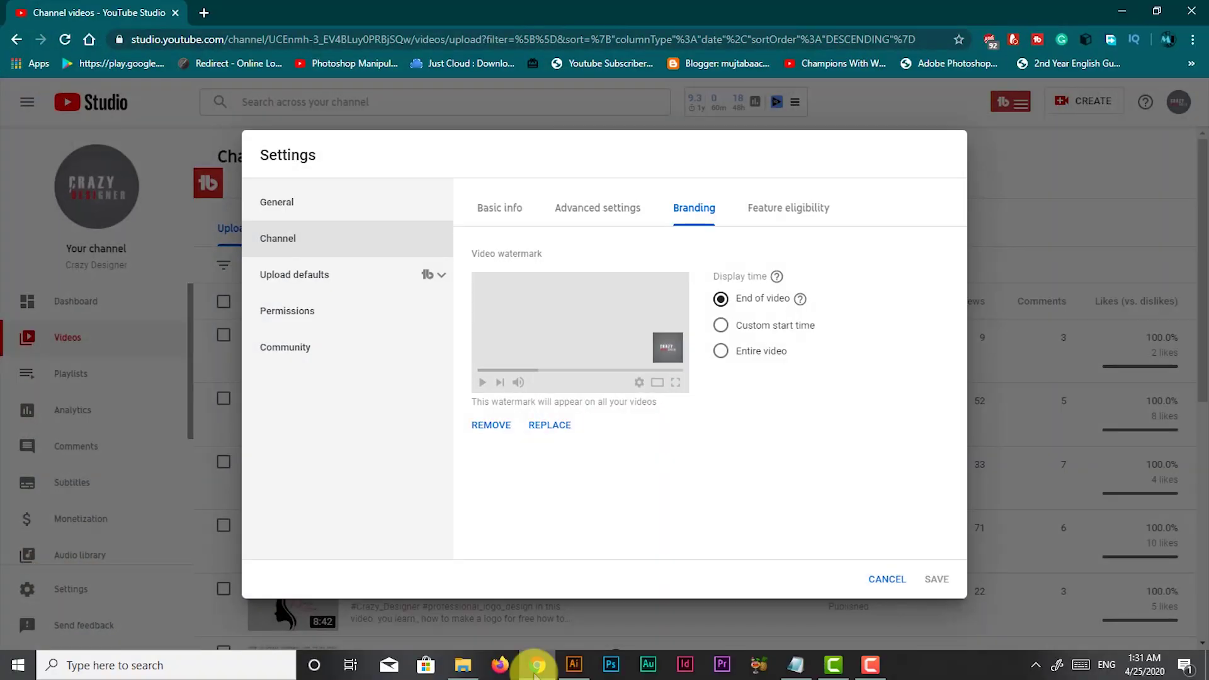
{"action": "left_click", "coordinate": [537, 666]}
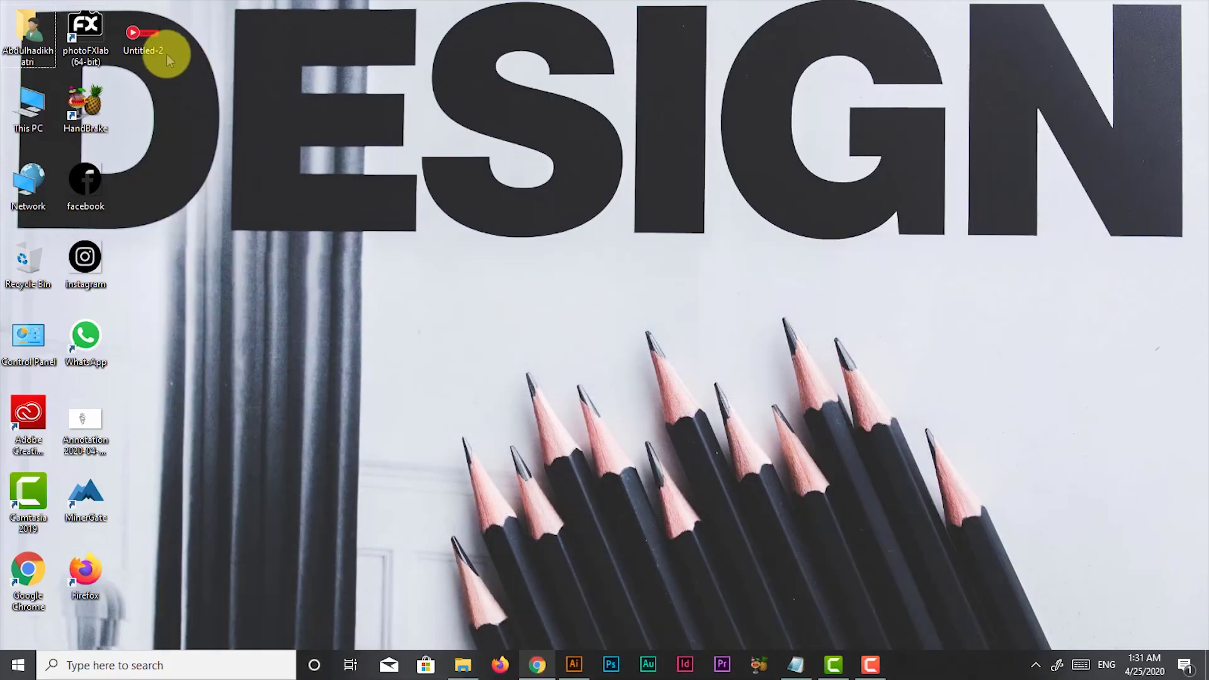
{"action": "double_click", "coordinate": [151, 39]}
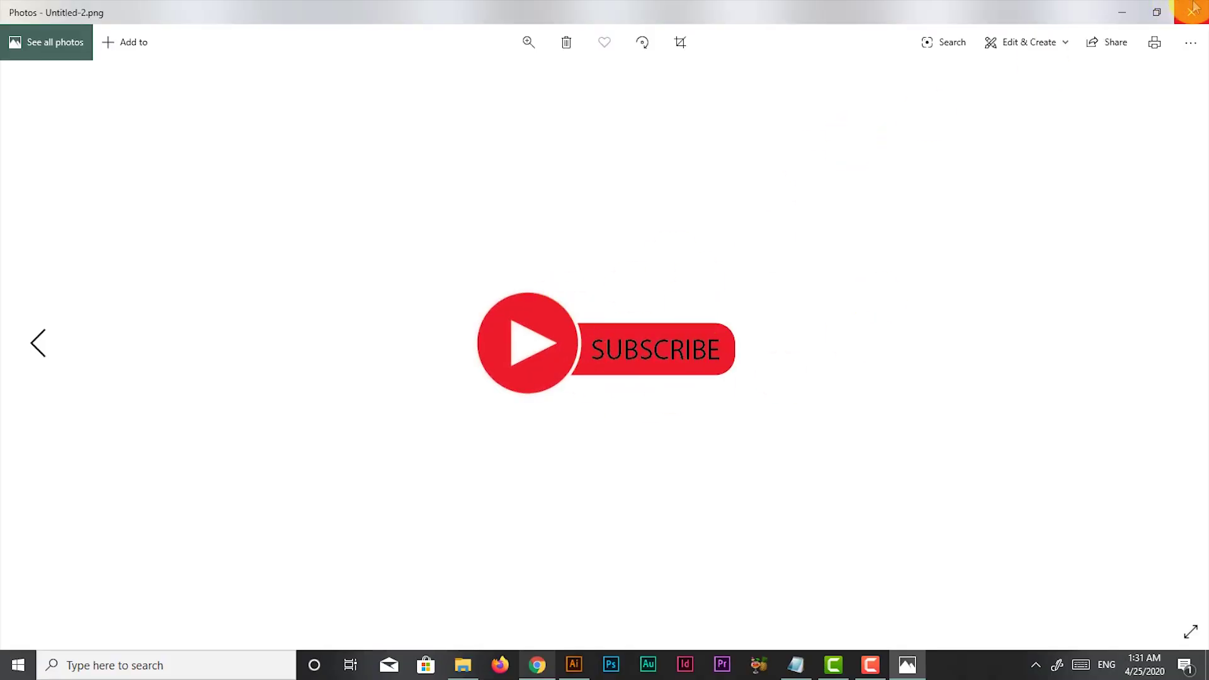
{"action": "left_click", "coordinate": [1120, 13]}
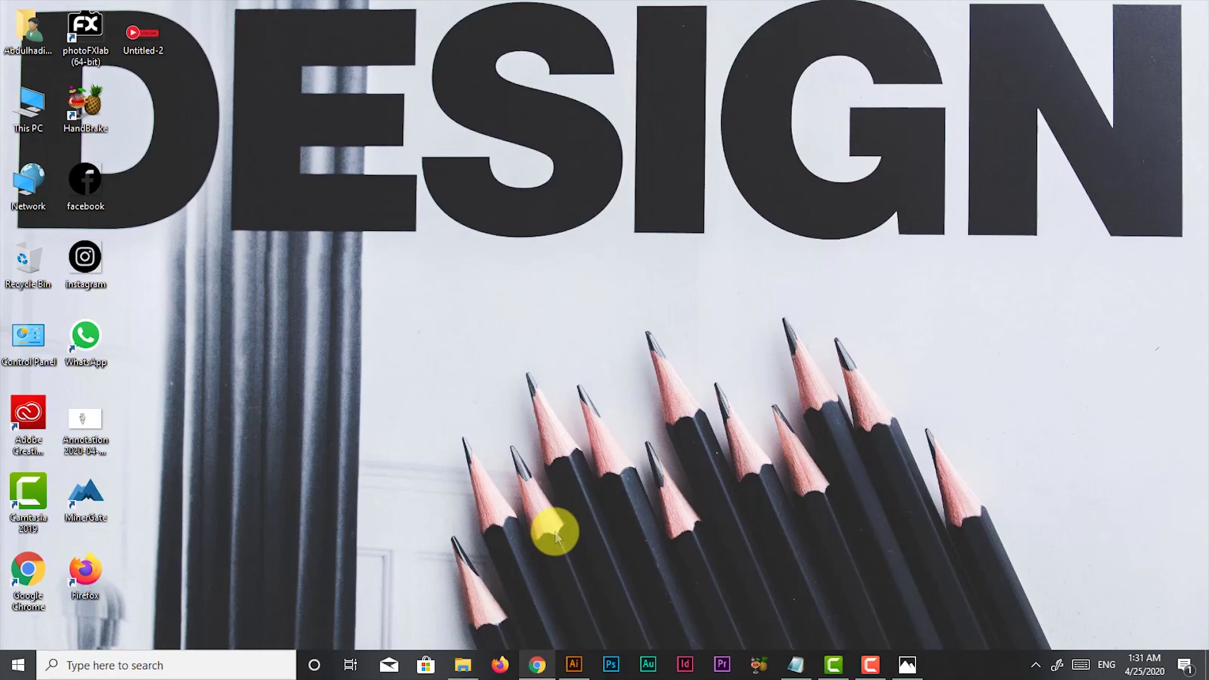
Try Untitled-2 as the replacement video watermark, which is rejected as not square.
{"action": "left_click", "coordinate": [536, 665]}
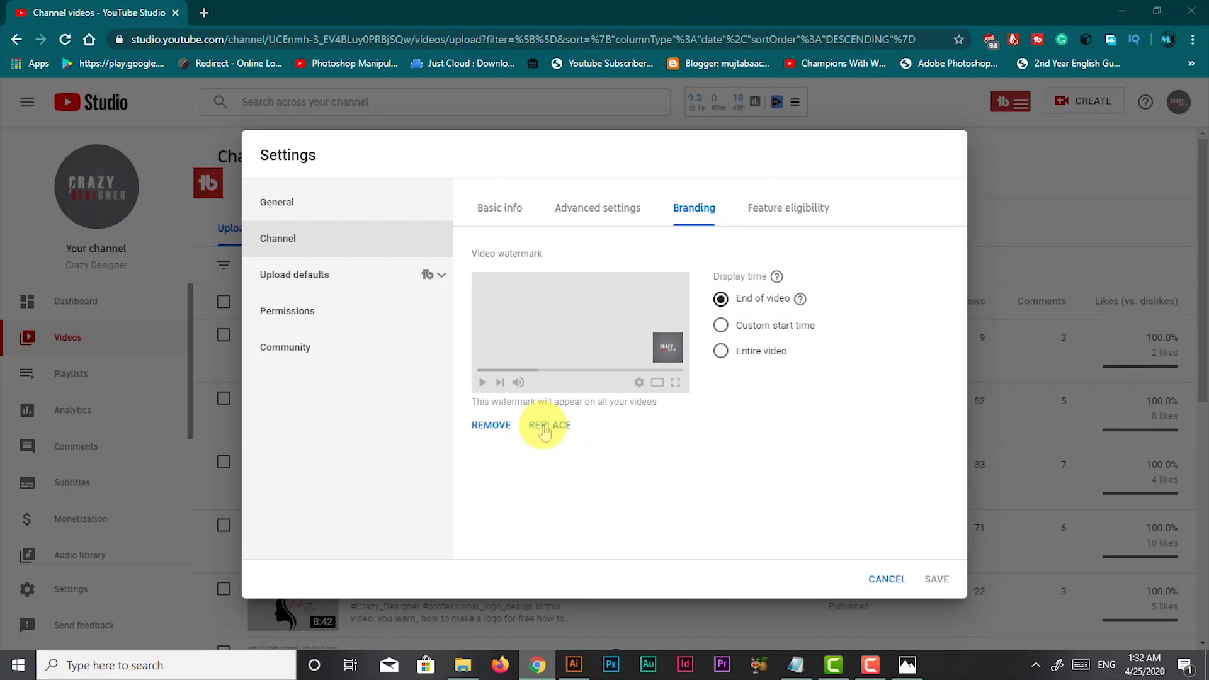
{"action": "left_click", "coordinate": [546, 426]}
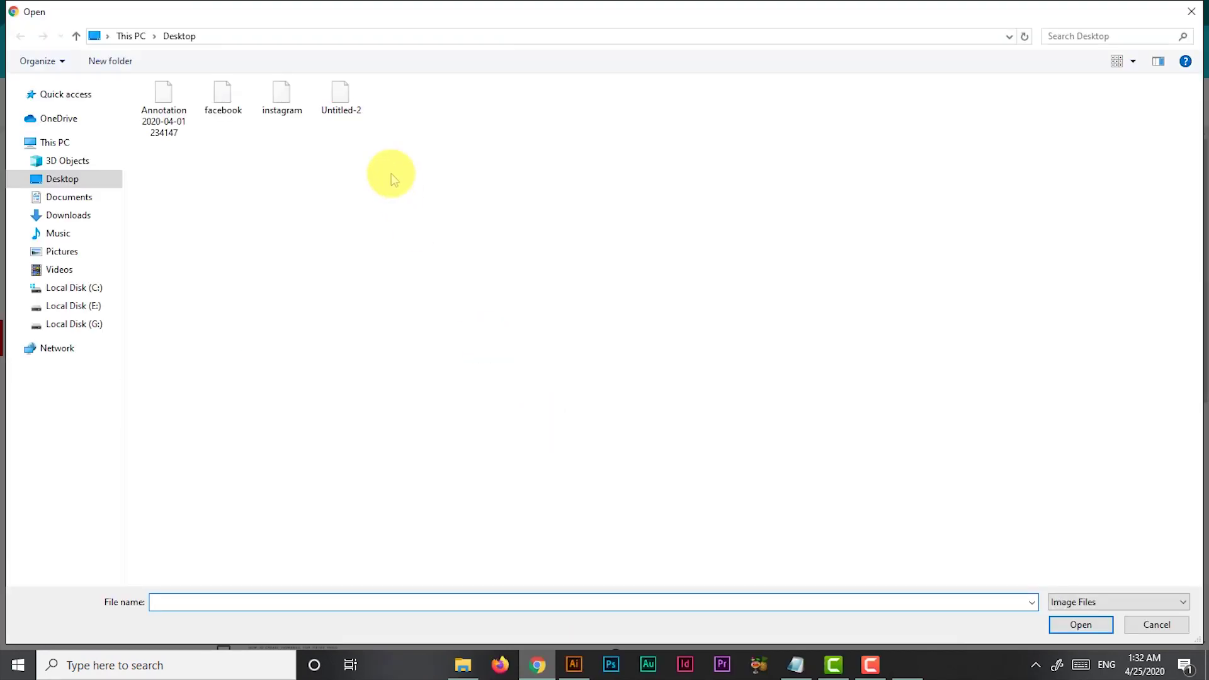
{"action": "double_click", "coordinate": [346, 123]}
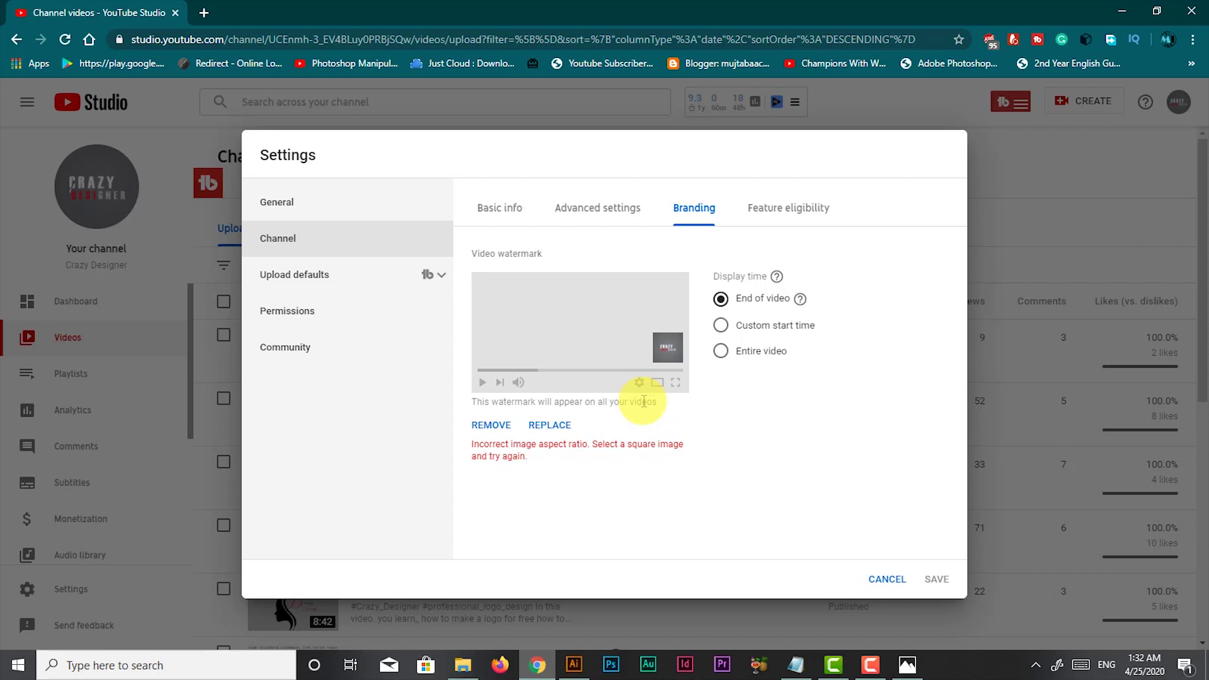
{"action": "left_click", "coordinate": [1121, 11]}
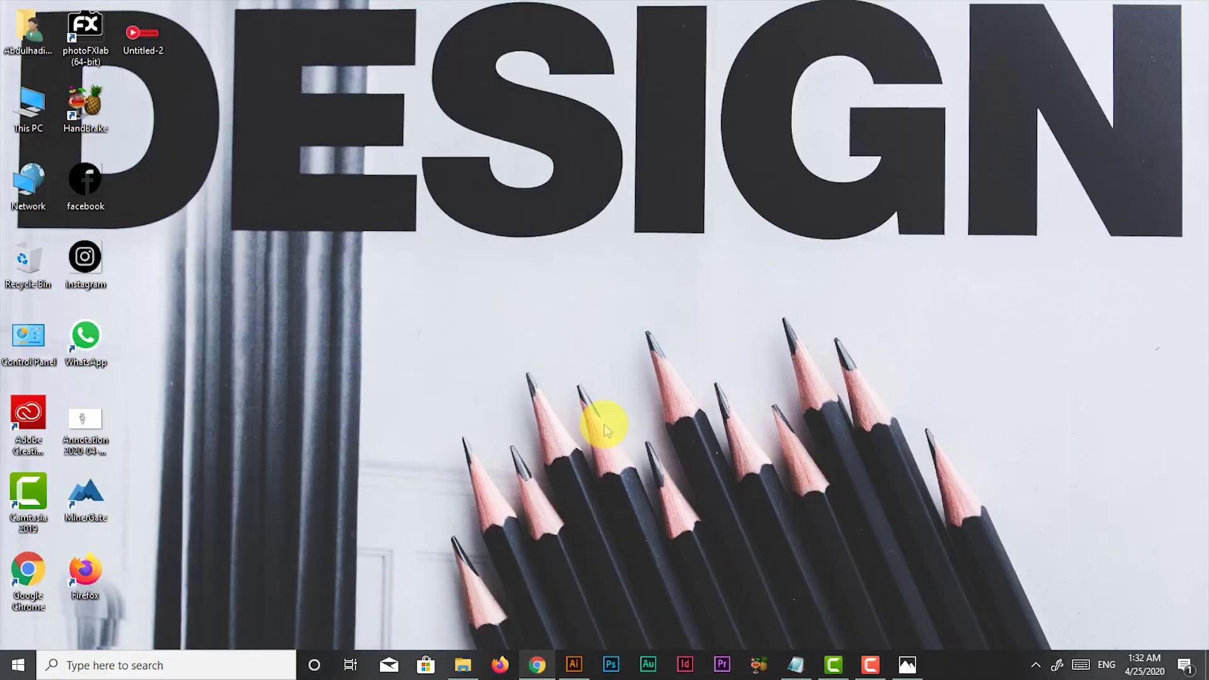
Clear the subscribe artwork off the Untitled-2 artboard and dismiss the New Document dialog.
{"action": "left_click", "coordinate": [575, 665]}
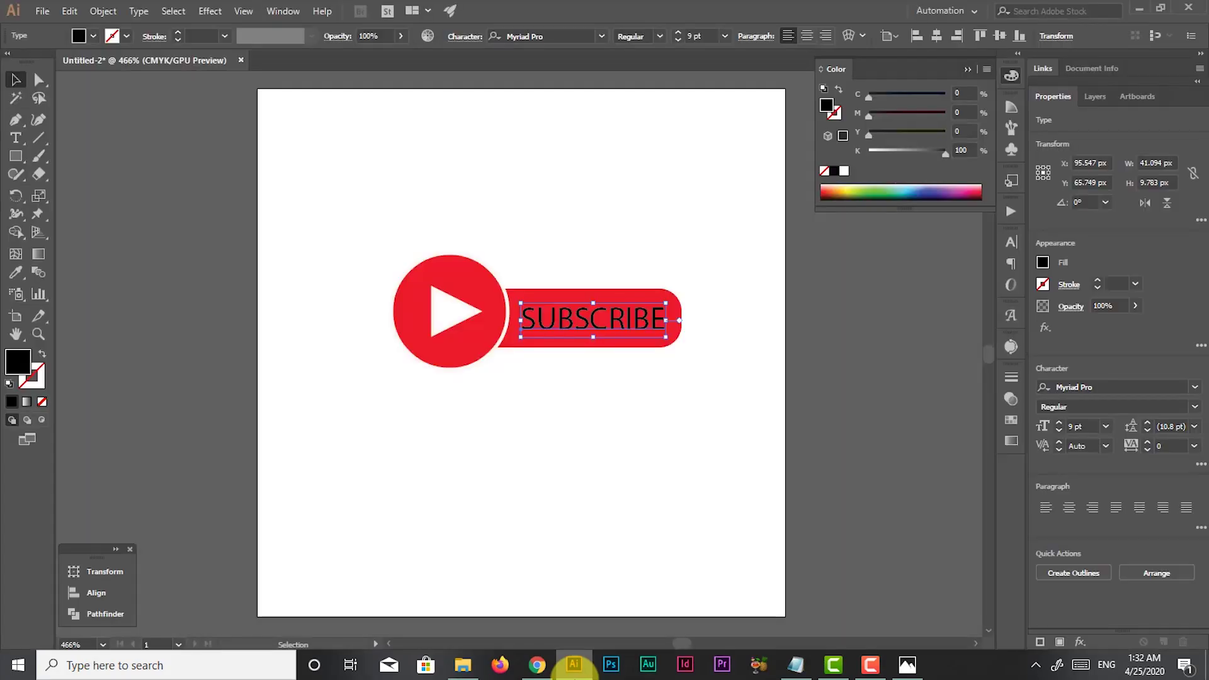
{"action": "left_click_drag", "start_coordinate": [583, 229], "coordinate": [378, 424]}
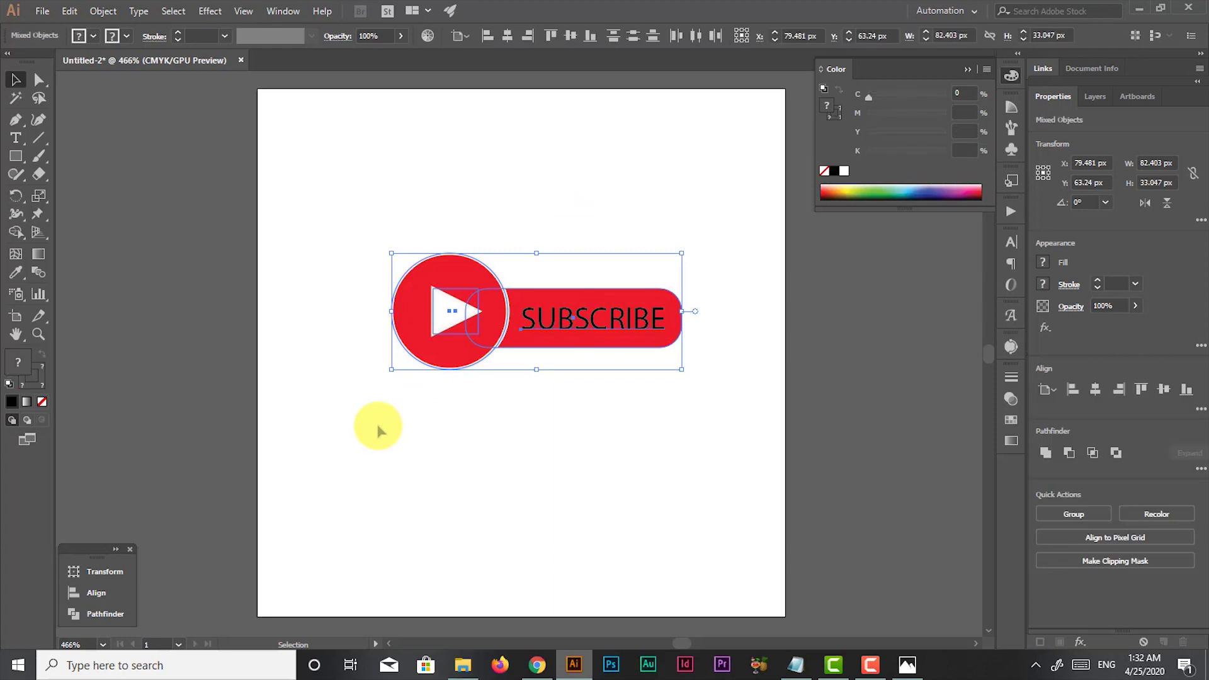
{"action": "left_click", "coordinate": [379, 428]}
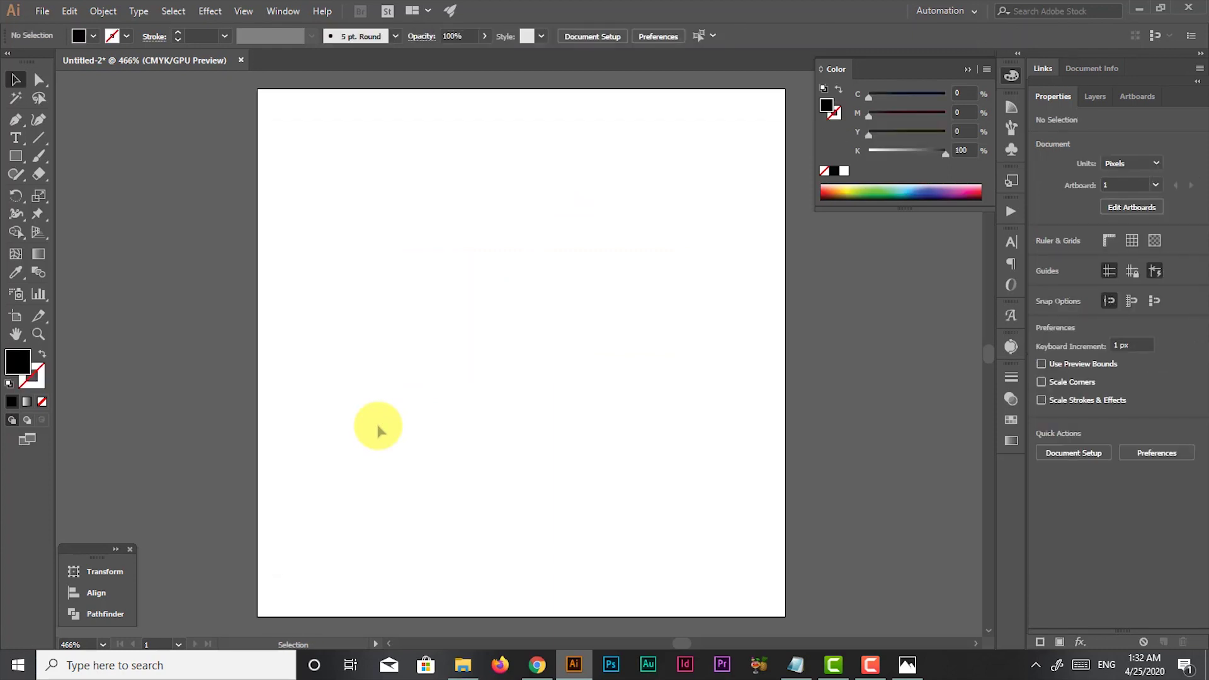
{"action": "key", "text": "ctrl+n"}
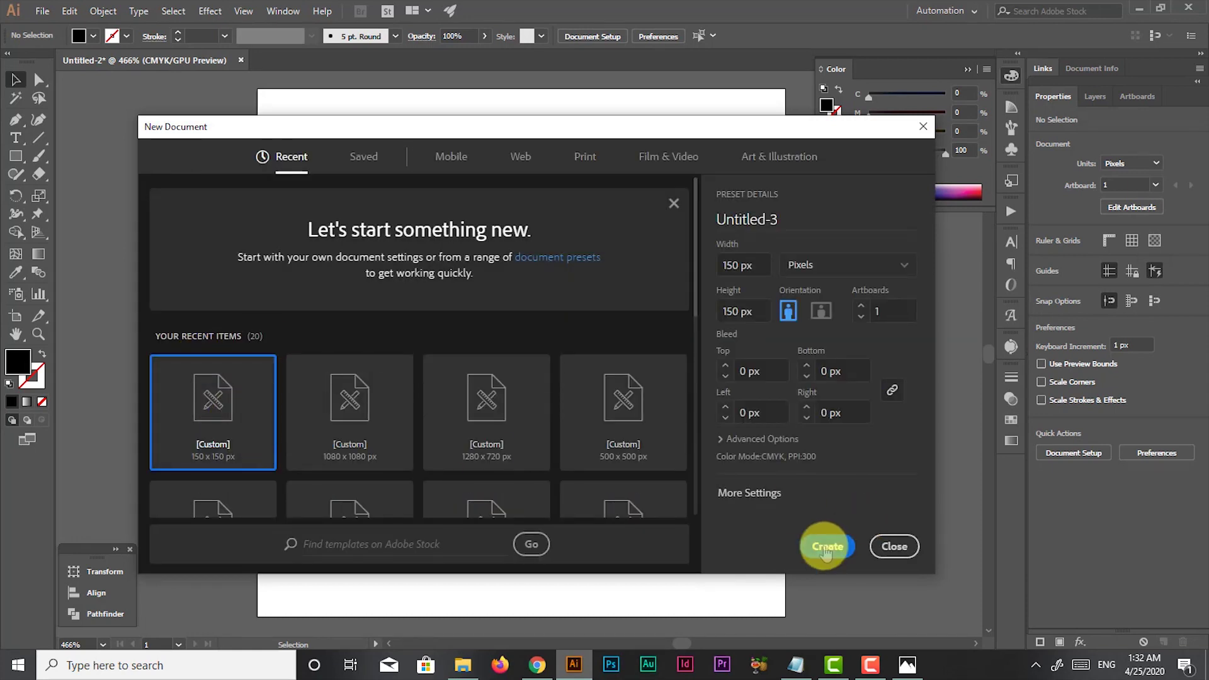
{"action": "left_click", "coordinate": [894, 546]}
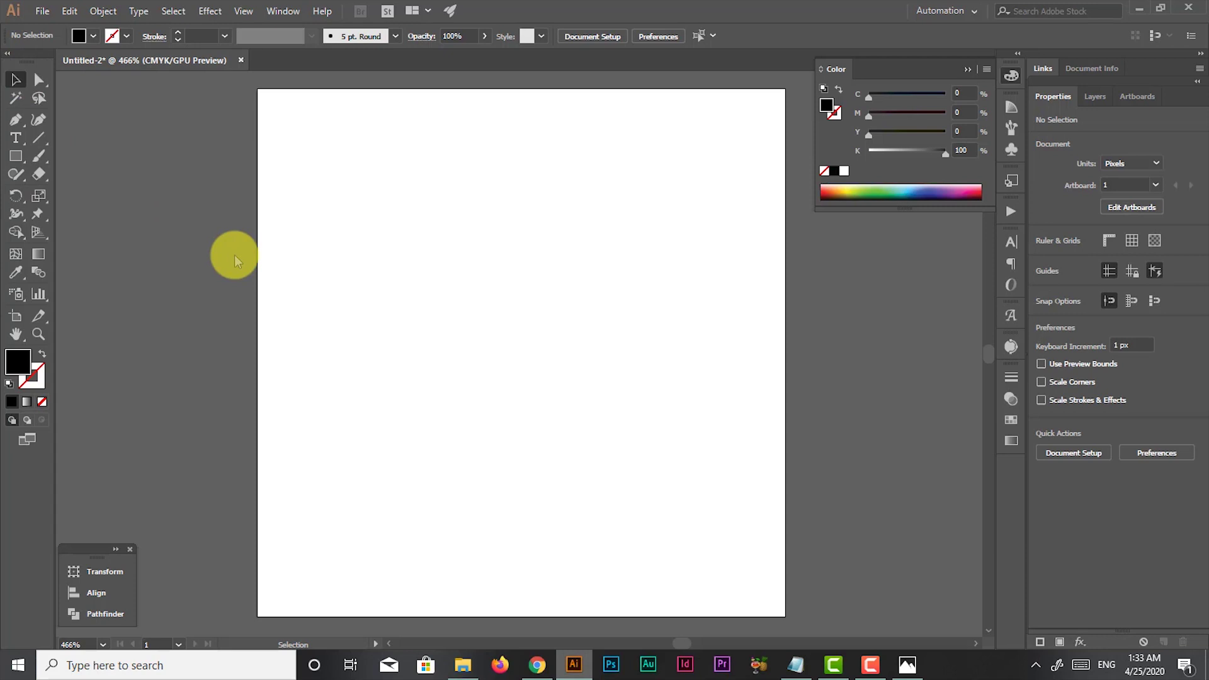
Draw a wide bar right of centre, fill it red f90815, and round it into a pill.
{"action": "left_click", "coordinate": [13, 157]}
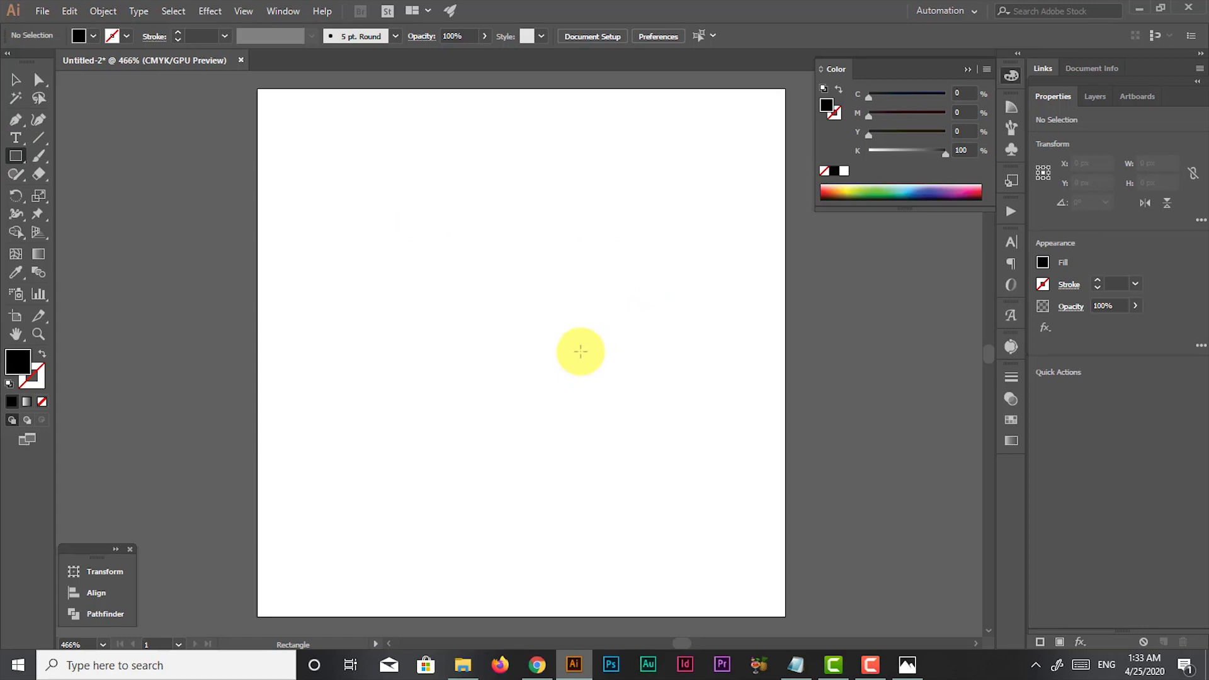
{"action": "mouse_move", "coordinate": [480, 286]}
{"action": "left_mouse_down"}
{"action": "mouse_move", "coordinate": [515, 308]}
{"action": "mouse_move", "coordinate": [697, 352]}
{"action": "left_mouse_up"}
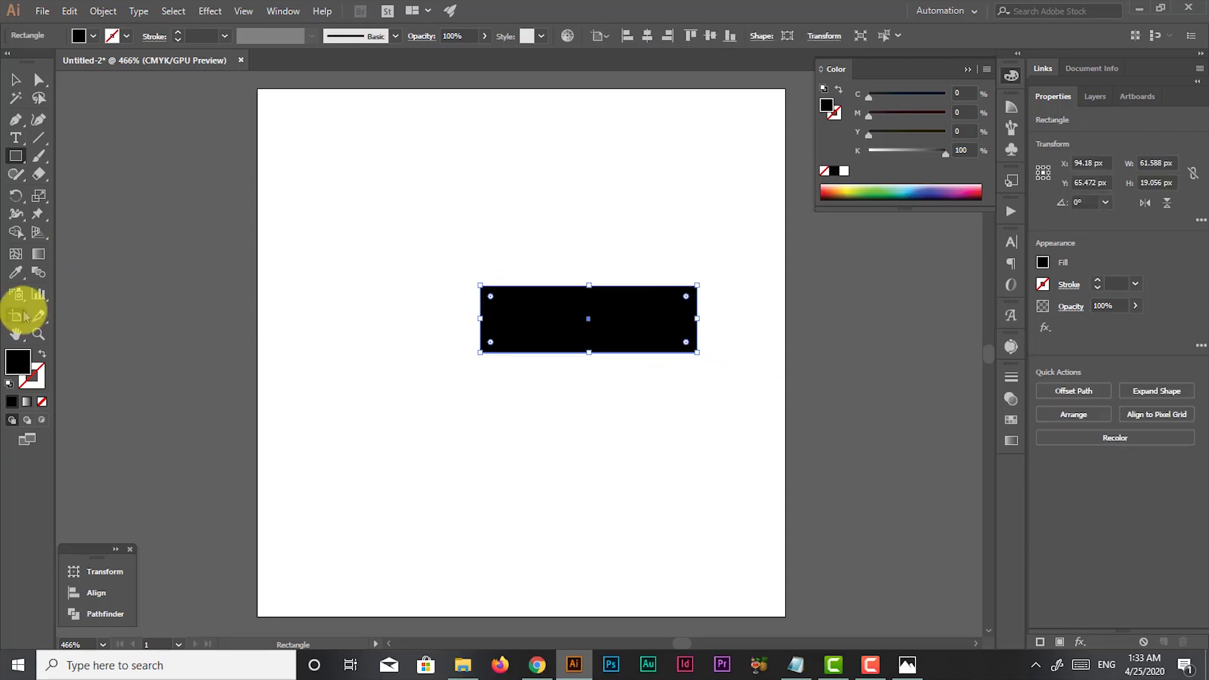
{"action": "double_click", "coordinate": [19, 368]}
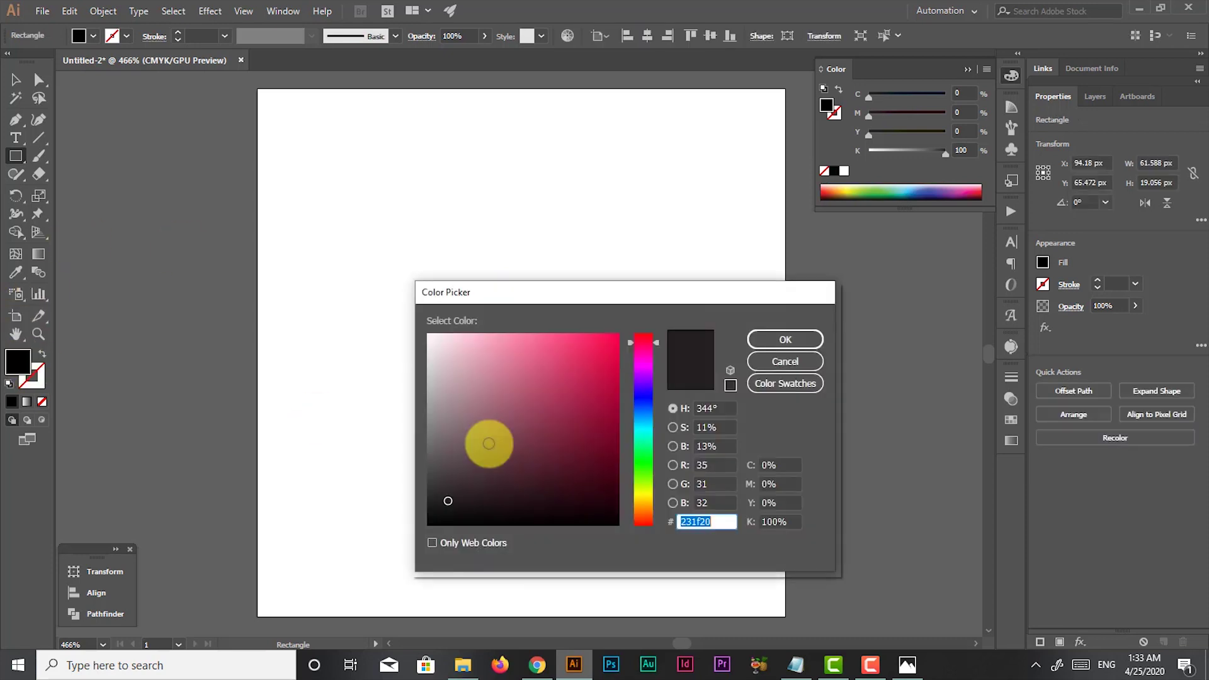
{"action": "left_click", "coordinate": [643, 335]}
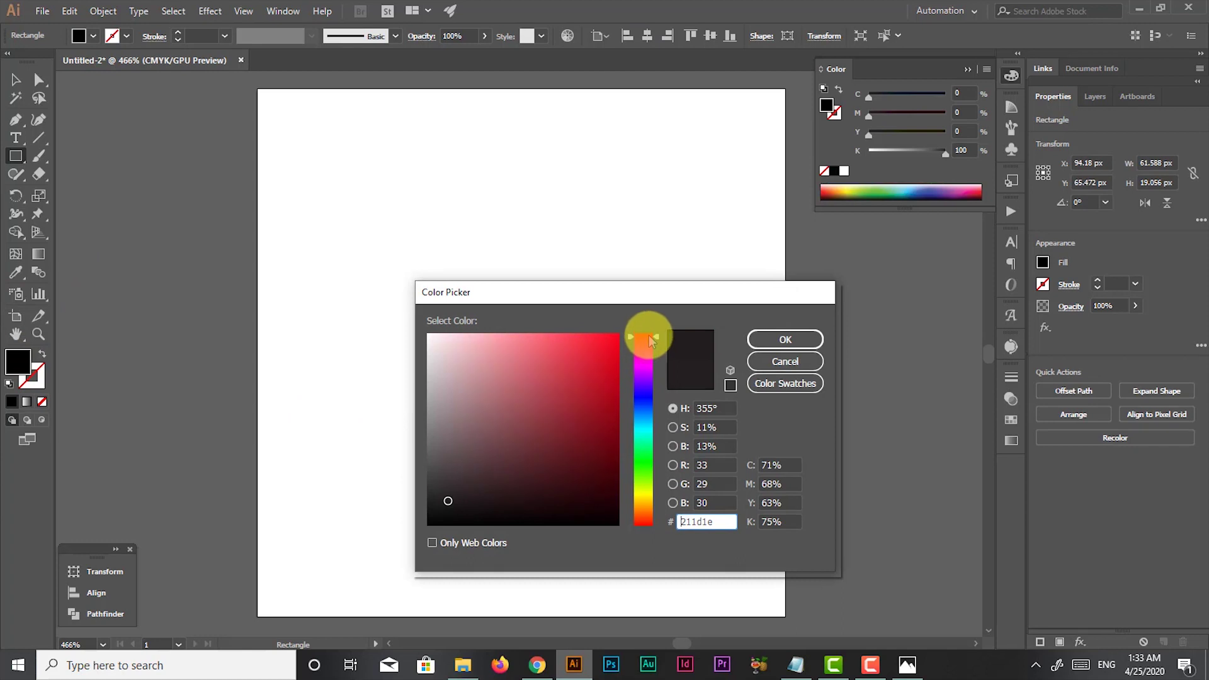
{"action": "left_click", "coordinate": [614, 337]}
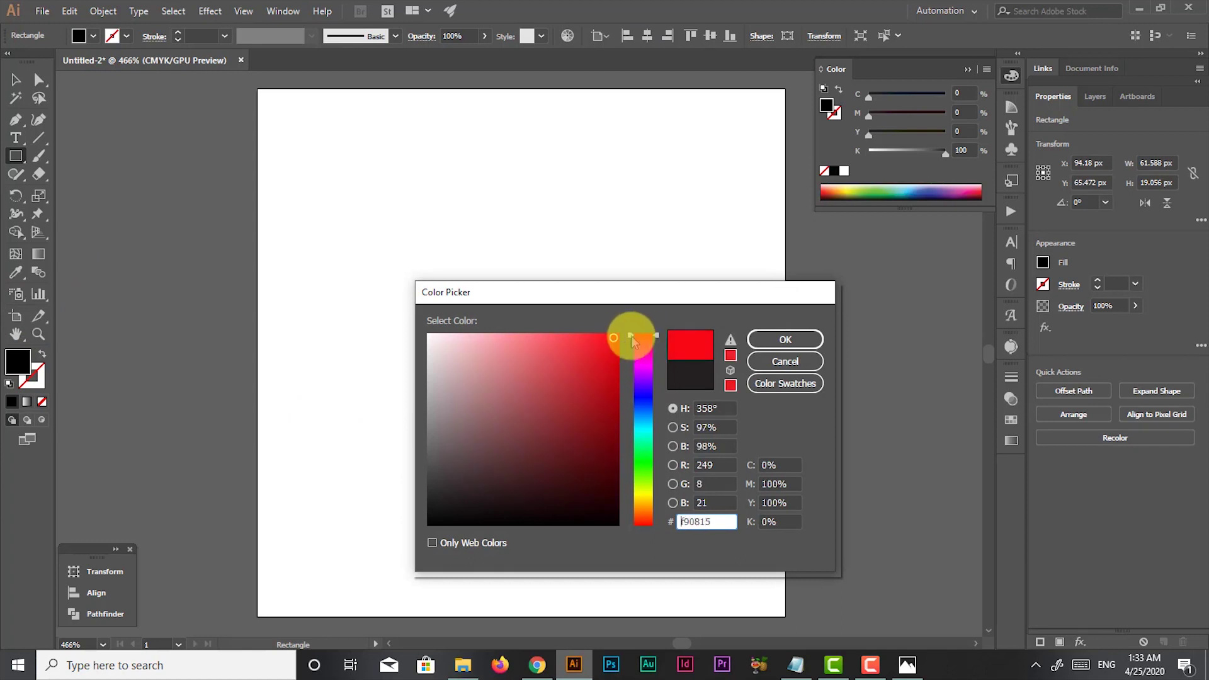
{"action": "left_click", "coordinate": [784, 338]}
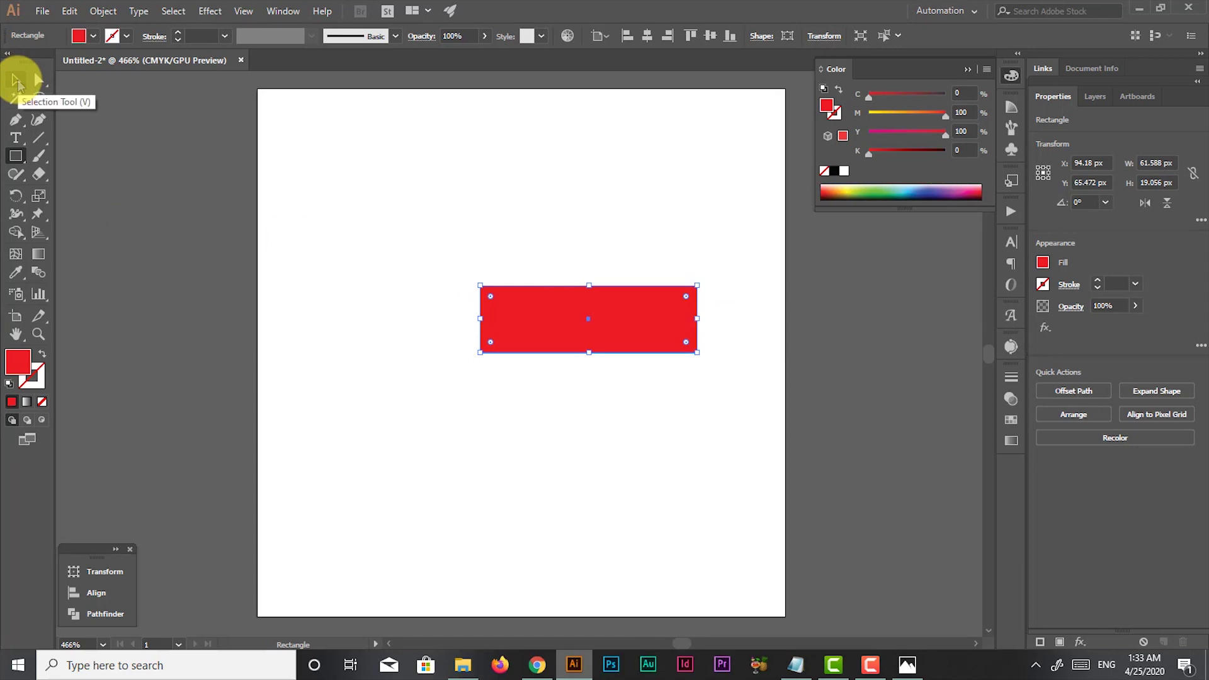
{"action": "left_click", "coordinate": [17, 83]}
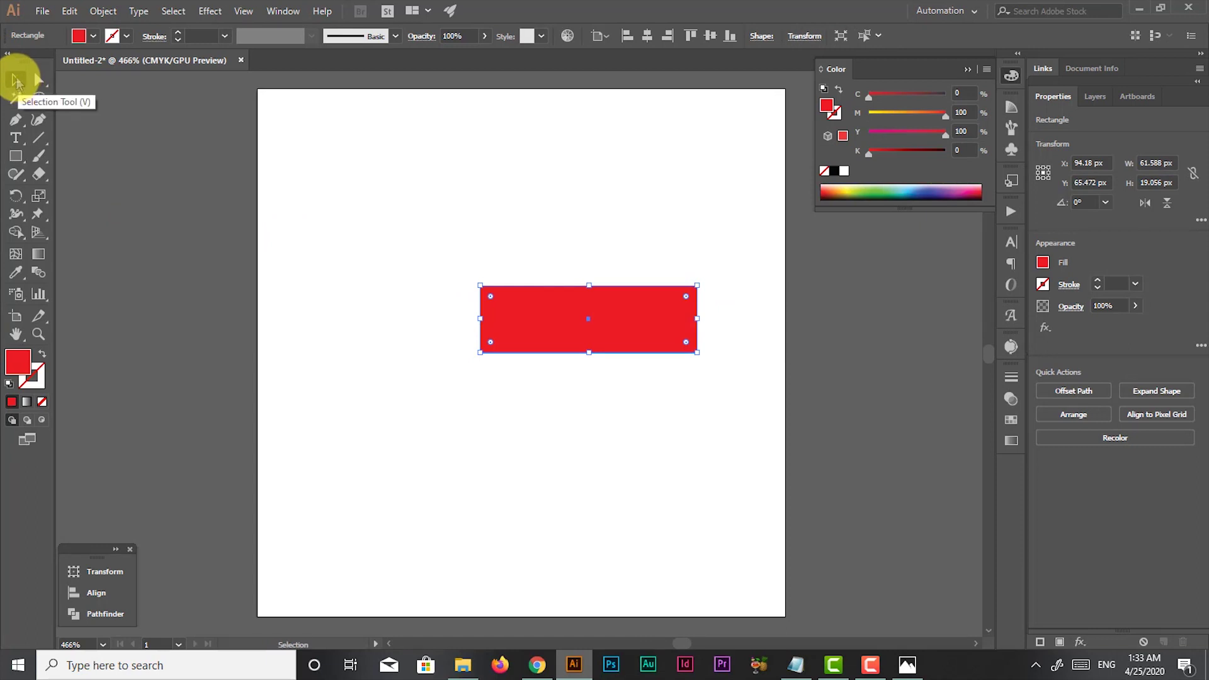
{"action": "left_click_drag", "start_coordinate": [490, 299], "coordinate": [504, 305]}
{"action": "left_click", "coordinate": [384, 229]}
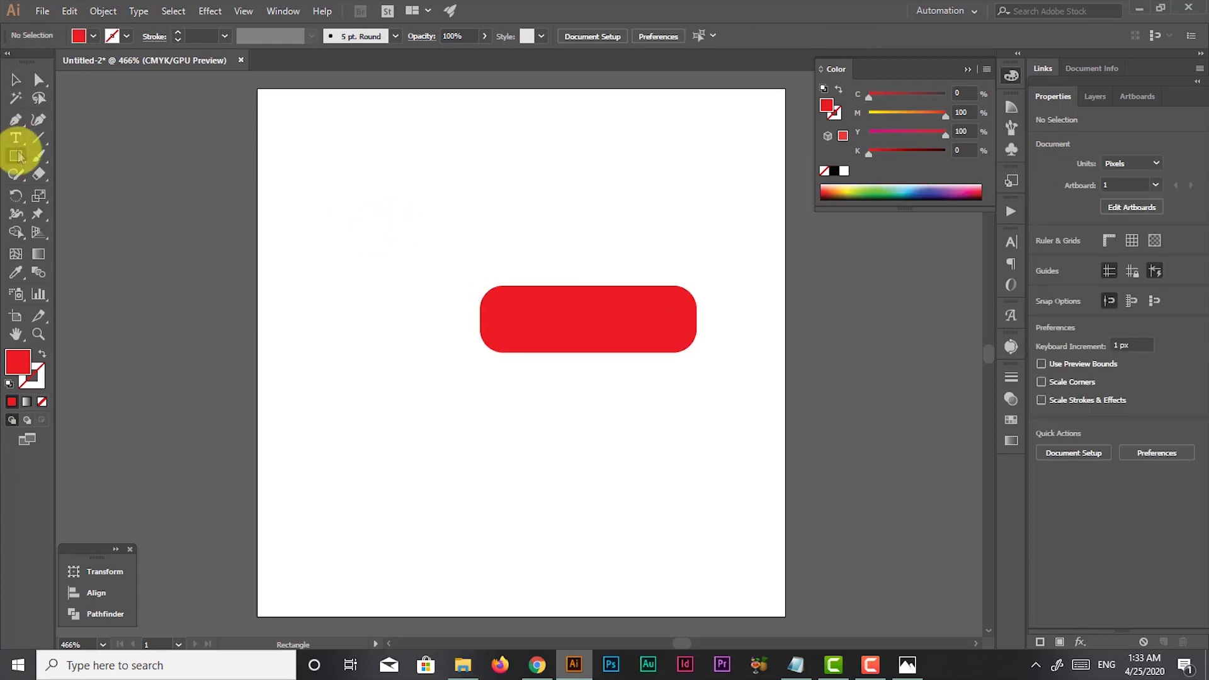
Draw a red circle over the bar's left end and shrink it slightly.
{"action": "left_click_drag", "start_coordinate": [17, 157], "coordinate": [85, 196]}
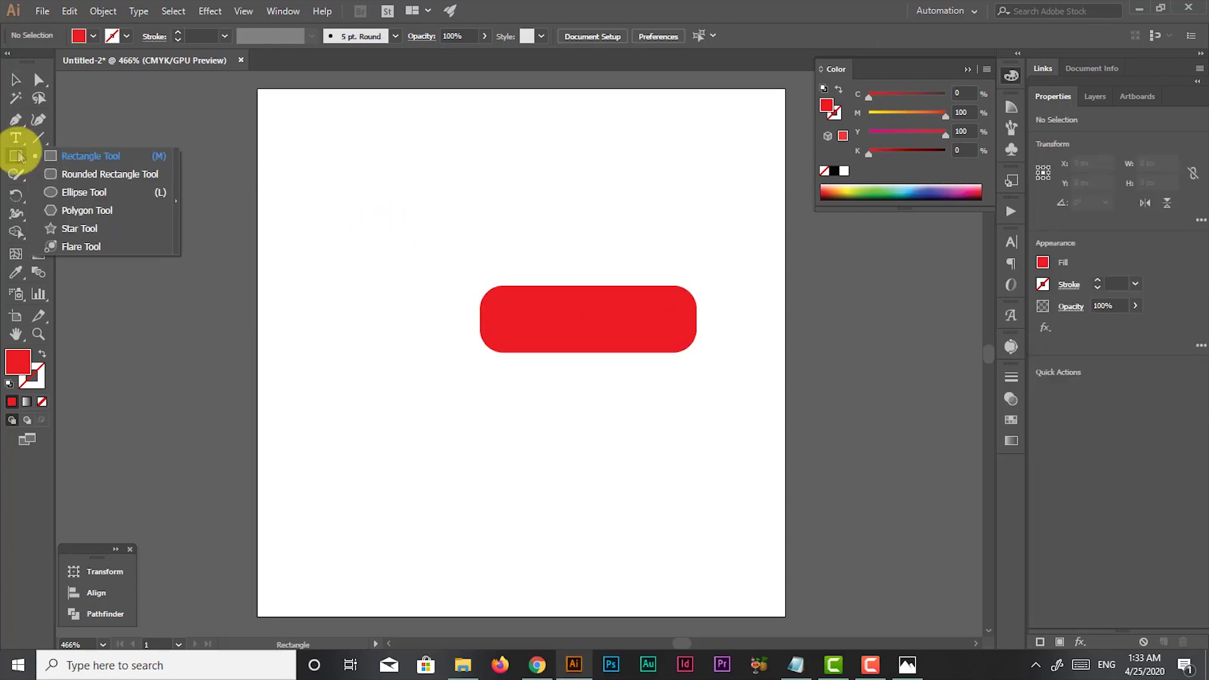
{"action": "left_click", "coordinate": [85, 196]}
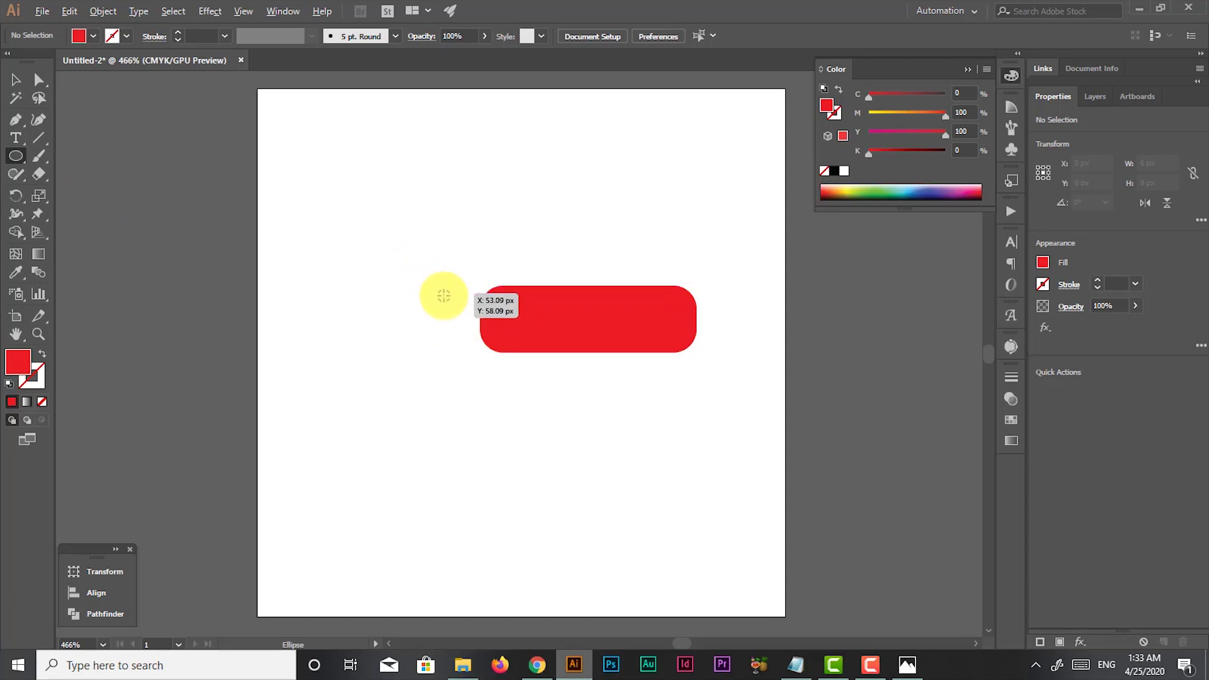
{"action": "left_click_drag", "start_coordinate": [444, 295], "coordinate": [521, 328]}
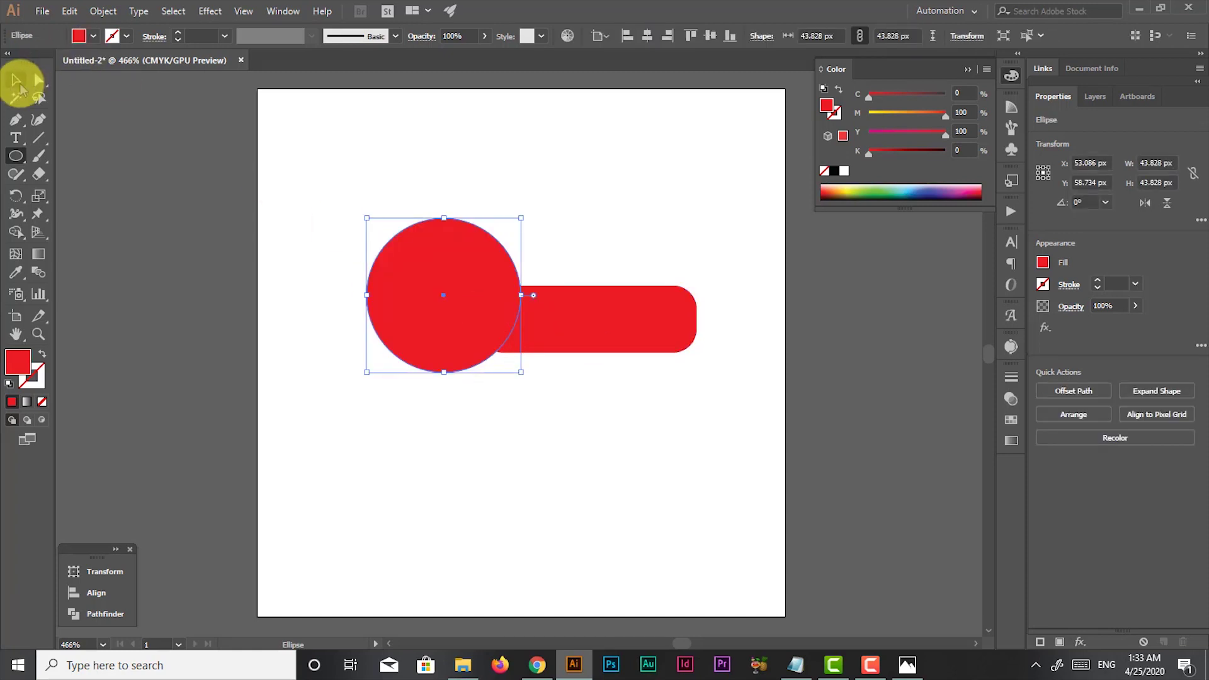
{"action": "left_click", "coordinate": [17, 79]}
{"action": "mouse_move", "coordinate": [445, 299]}
{"action": "left_mouse_down"}
{"action": "mouse_move", "coordinate": [445, 315]}
{"action": "mouse_move", "coordinate": [456, 307]}
{"action": "left_mouse_up"}
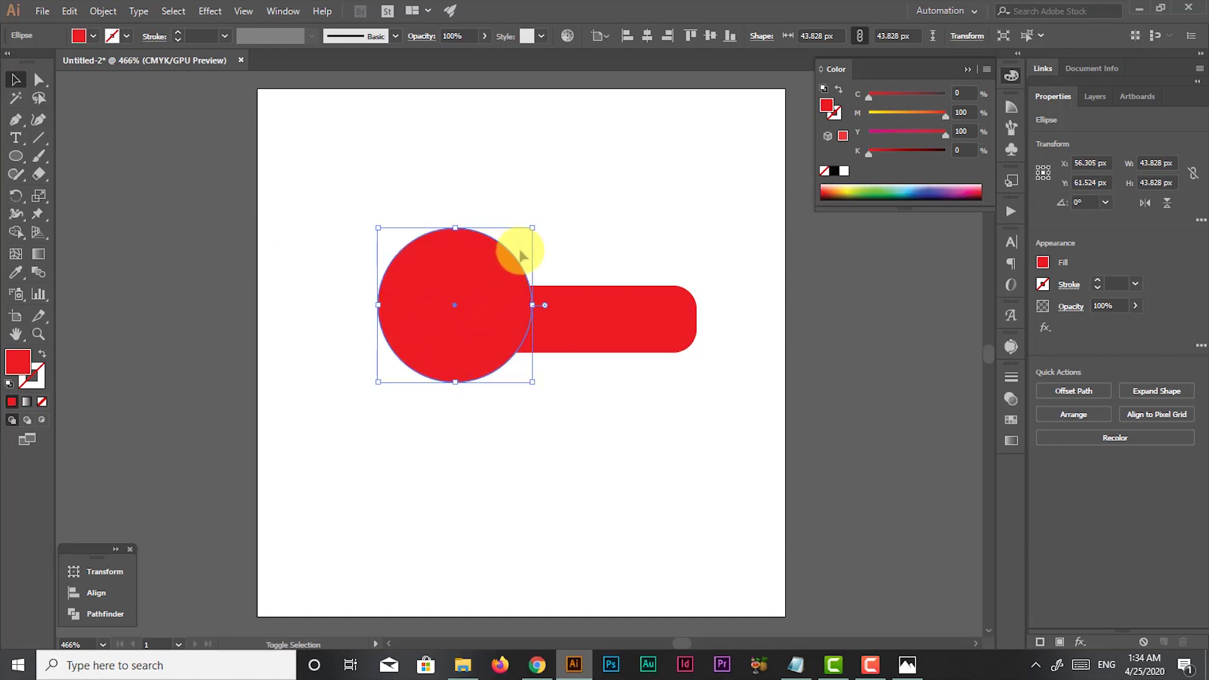
{"action": "left_click_drag", "start_coordinate": [532, 229], "coordinate": [526, 239]}
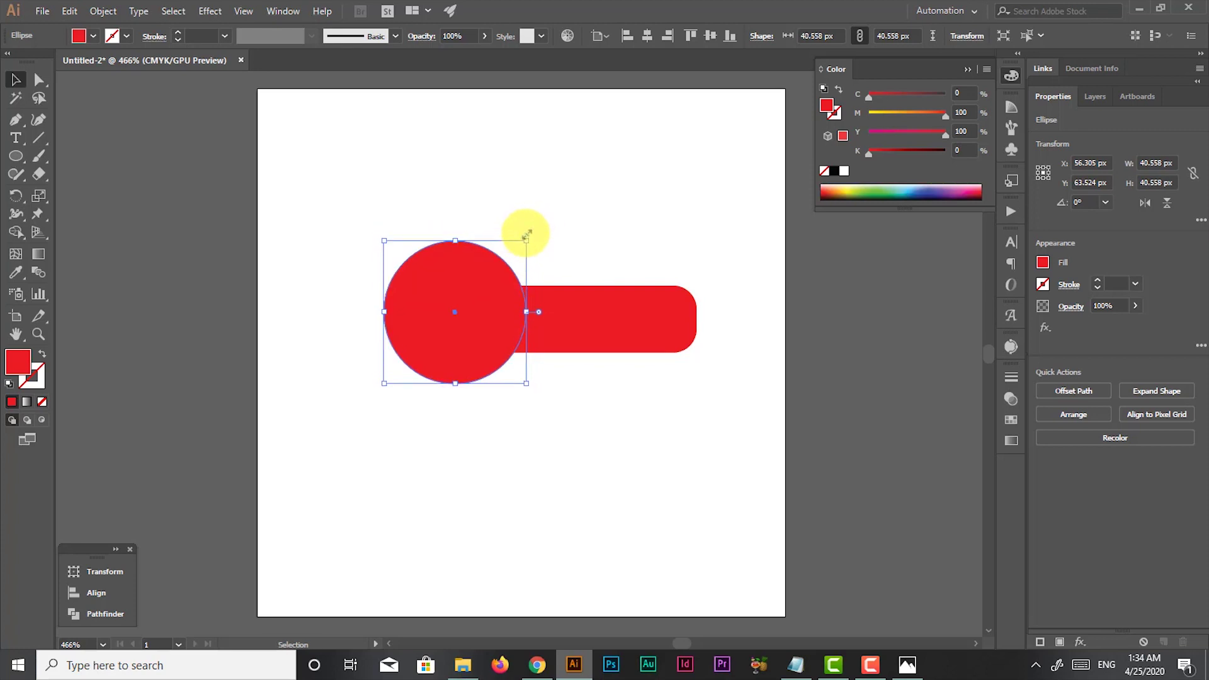
{"action": "left_click", "coordinate": [615, 216]}
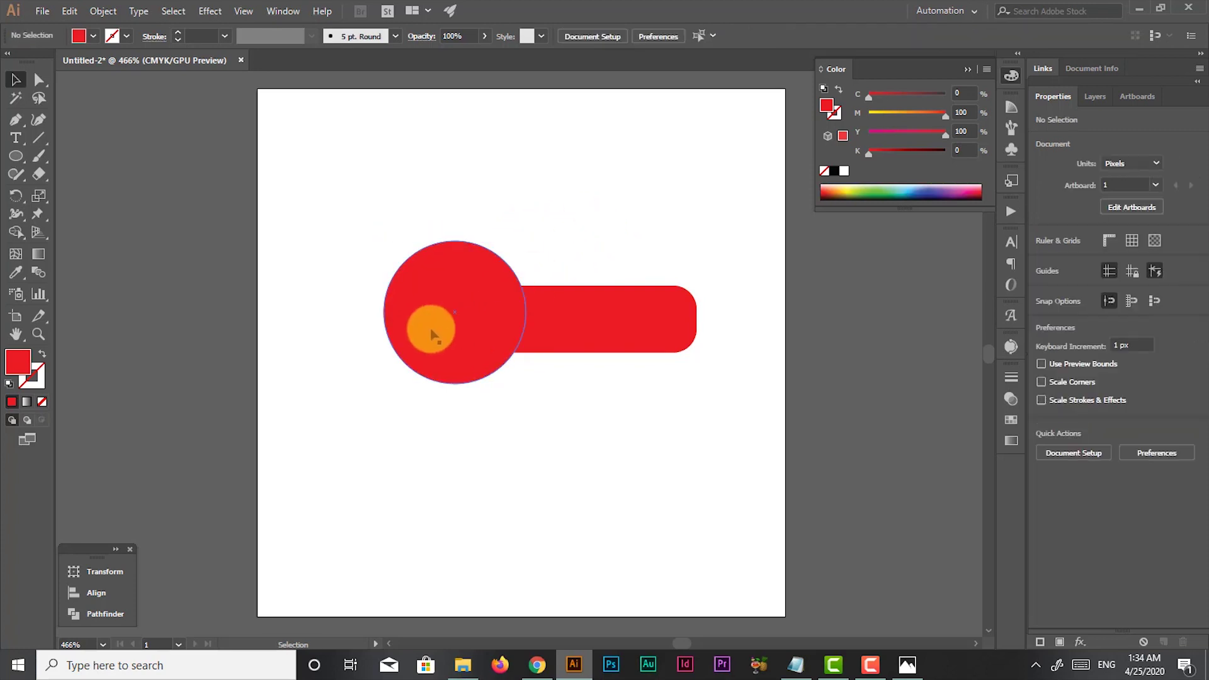
Give the circle a white 2 pt outline separating it from the bar.
{"action": "left_click", "coordinate": [432, 334]}
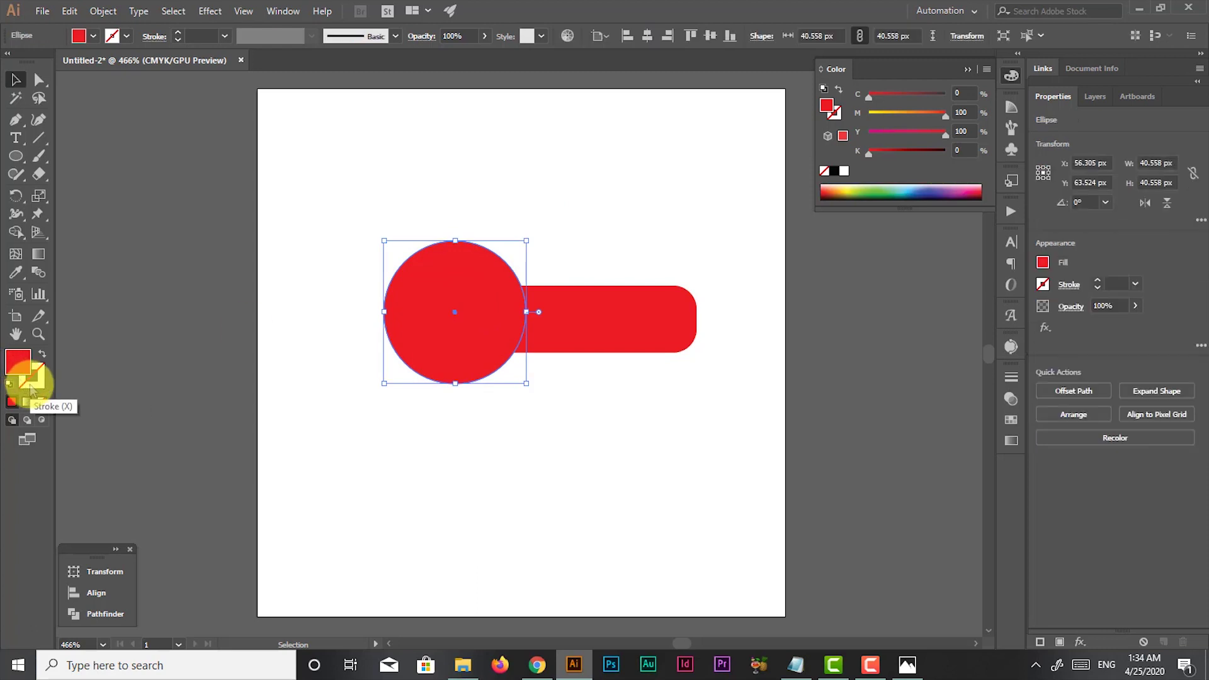
{"action": "double_click", "coordinate": [30, 387]}
{"action": "left_click_drag", "start_coordinate": [473, 432], "coordinate": [446, 389]}
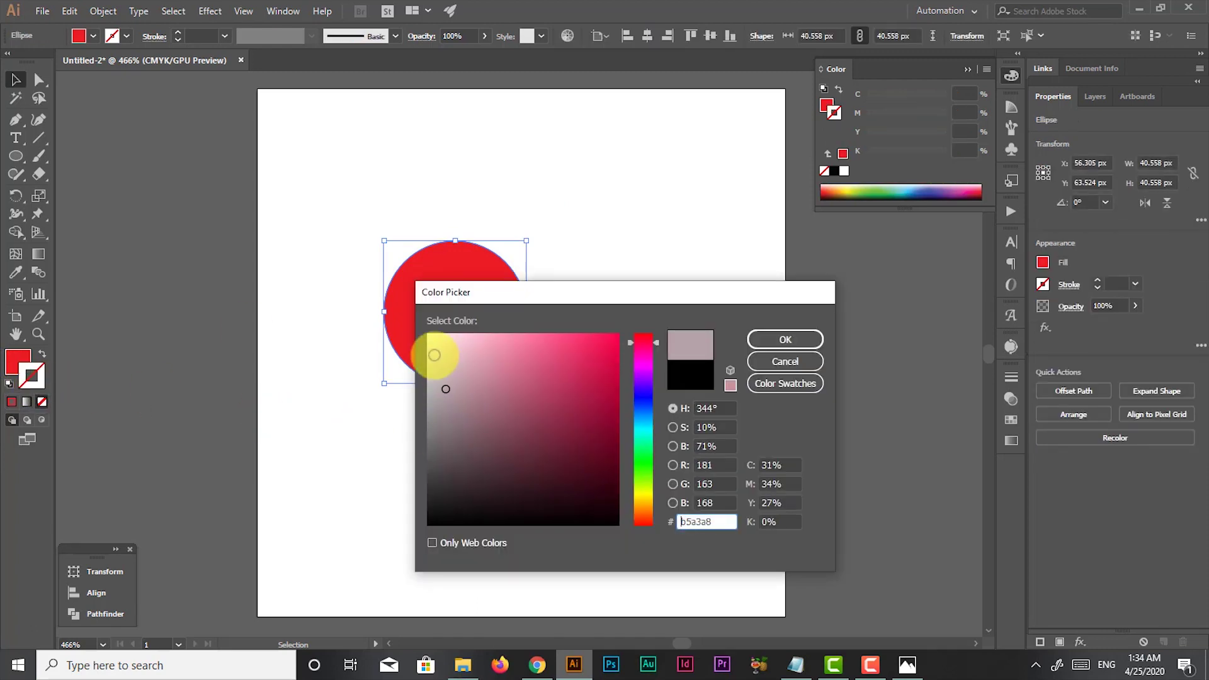
{"action": "left_click", "coordinate": [816, 340]}
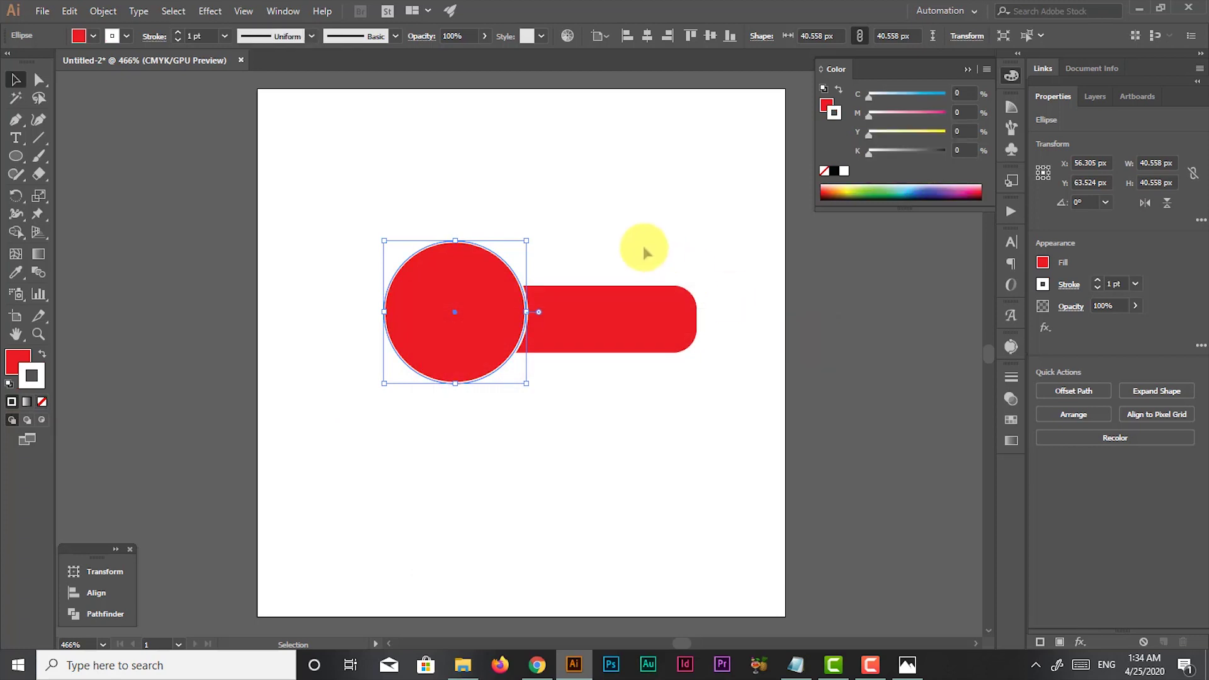
{"action": "left_click", "coordinate": [659, 205]}
{"action": "left_click_drag", "start_coordinate": [486, 281], "coordinate": [489, 295]}
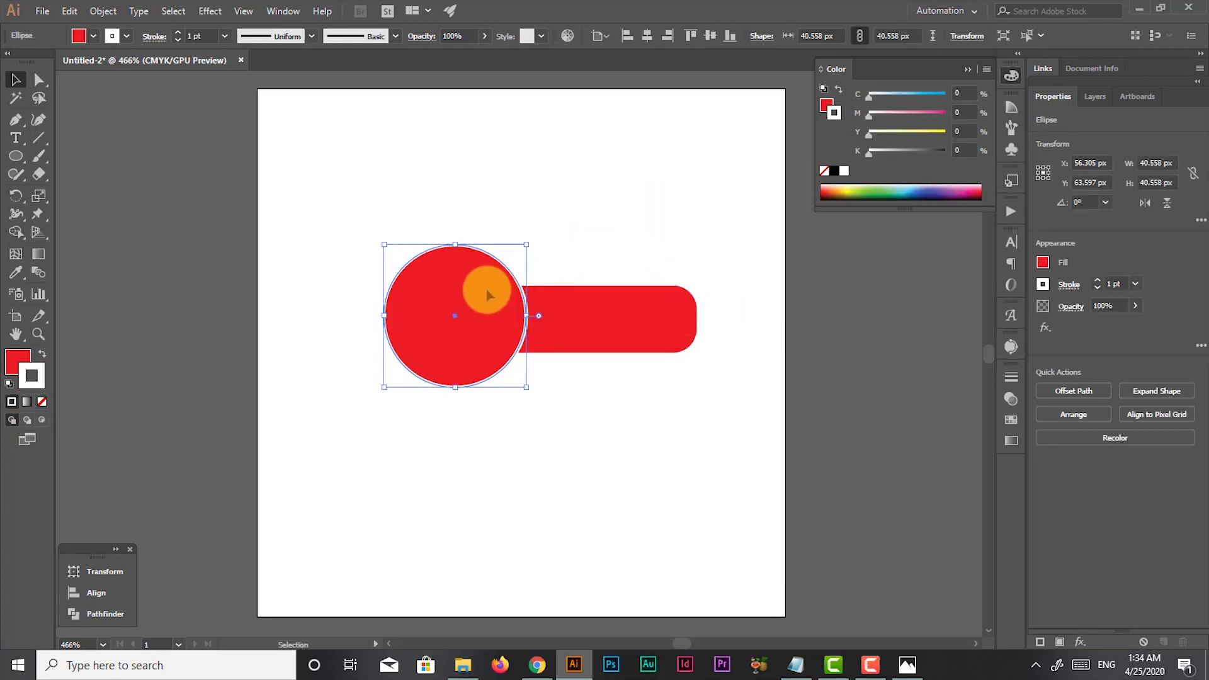
{"action": "left_click", "coordinate": [426, 292]}
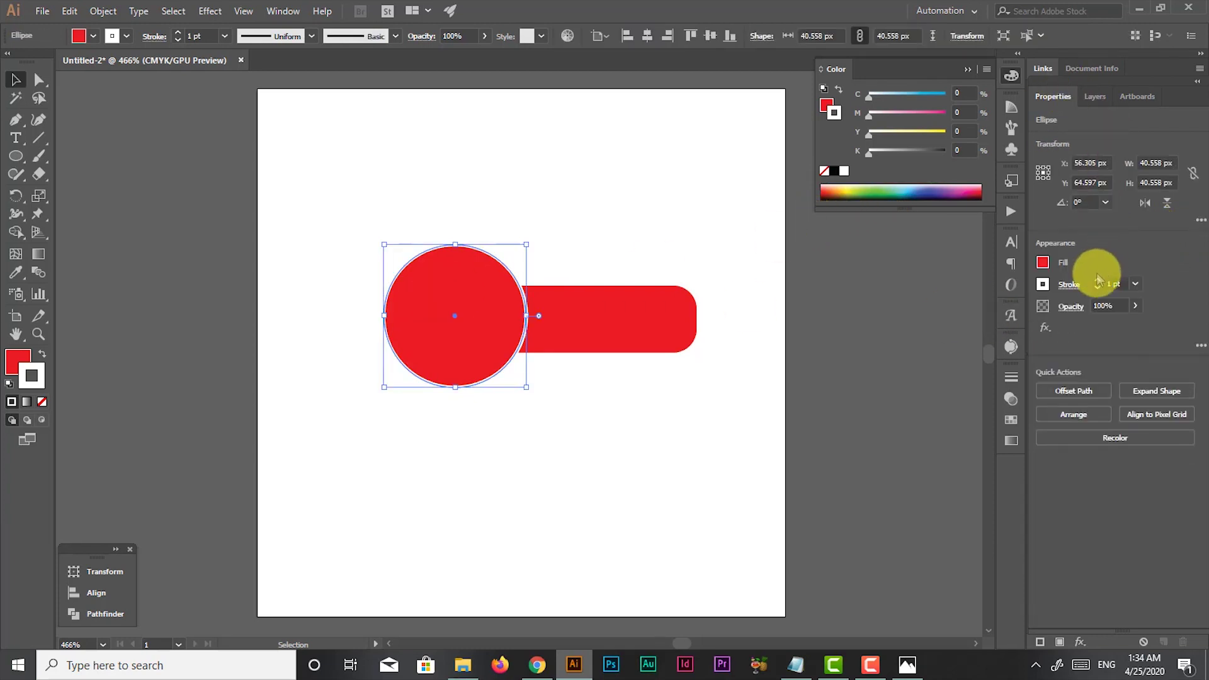
{"action": "left_click", "coordinate": [1097, 282]}
{"action": "left_click", "coordinate": [751, 445]}
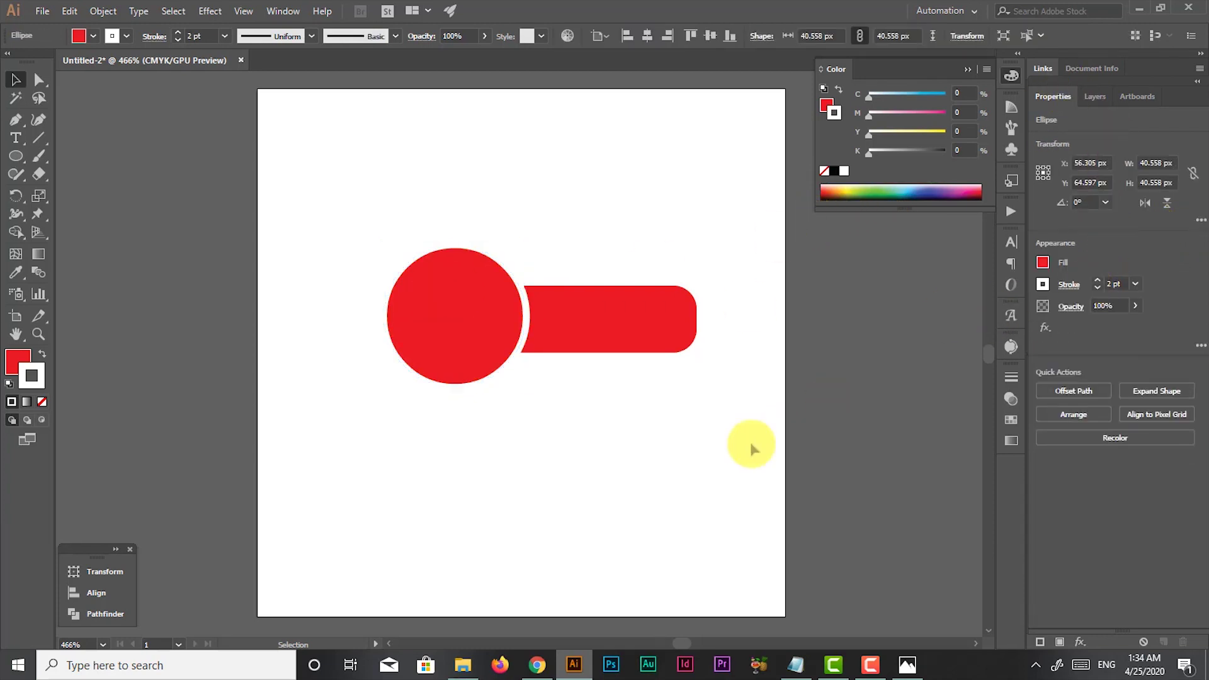
{"action": "left_click", "coordinate": [641, 334]}
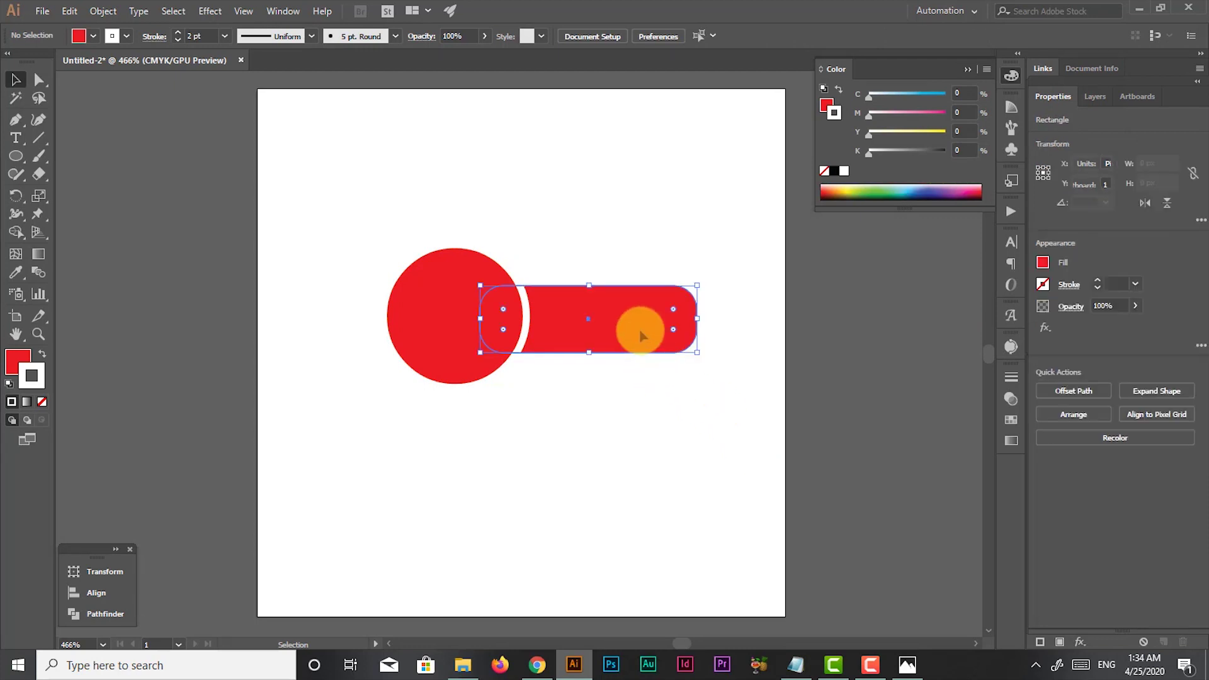
{"action": "left_click", "coordinate": [634, 410]}
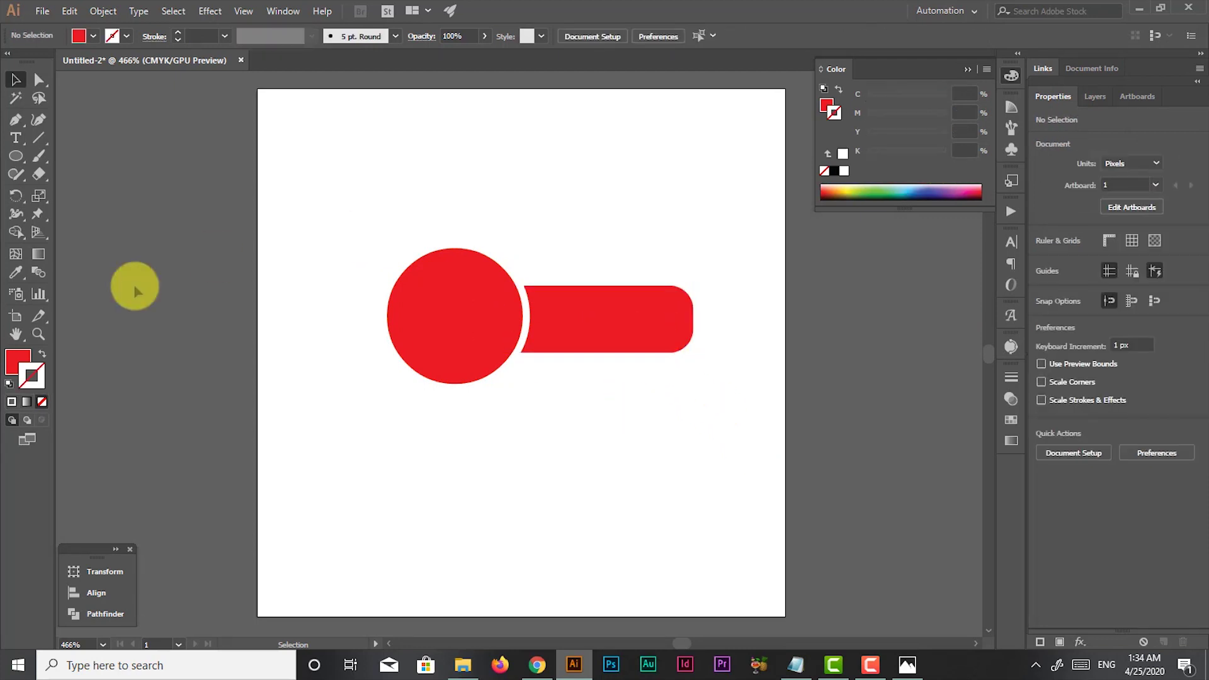
{"action": "left_click", "coordinate": [16, 137]}
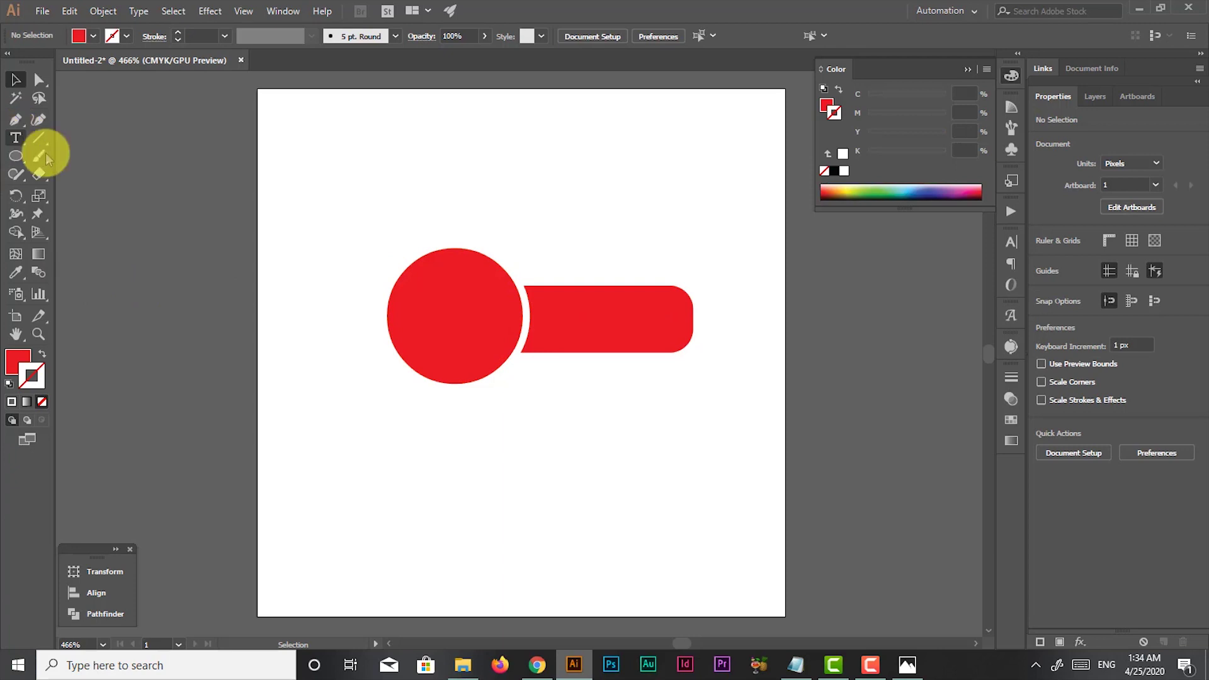
Type SUBSCRIBE on the red bar and centre the text right of the circle.
{"action": "left_click", "coordinate": [545, 314]}
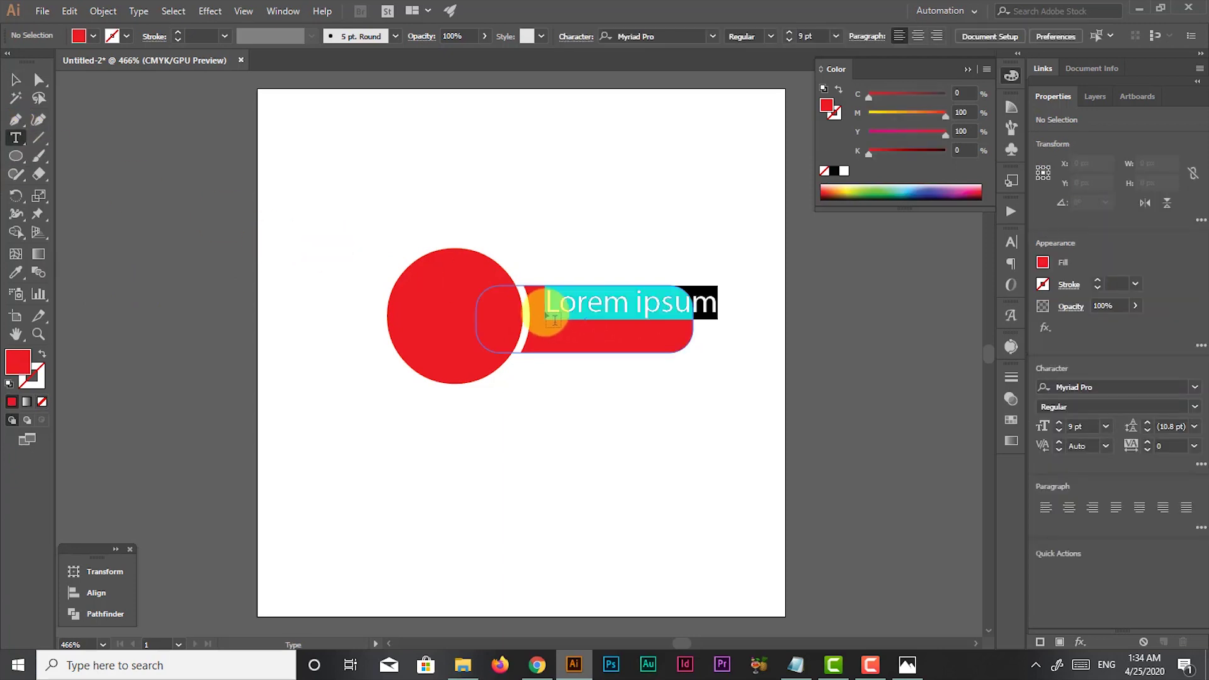
{"action": "type", "text": "SU"}
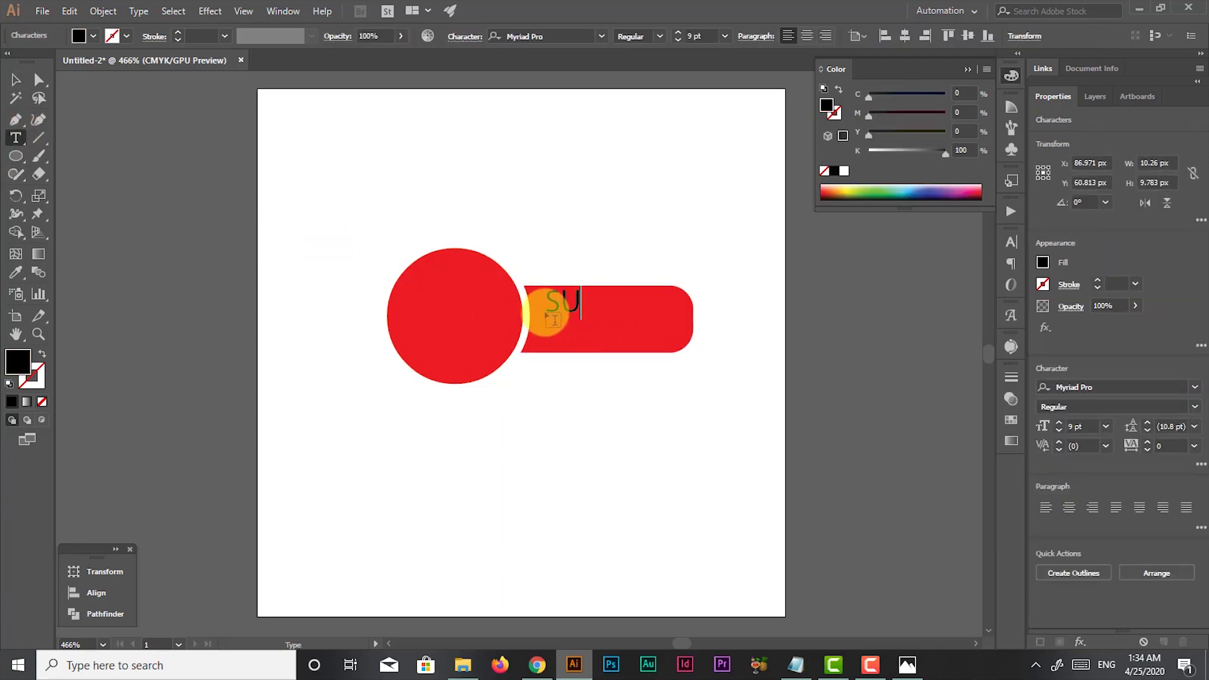
{"action": "type", "text": "BE"}
{"action": "type", "text": "C"}
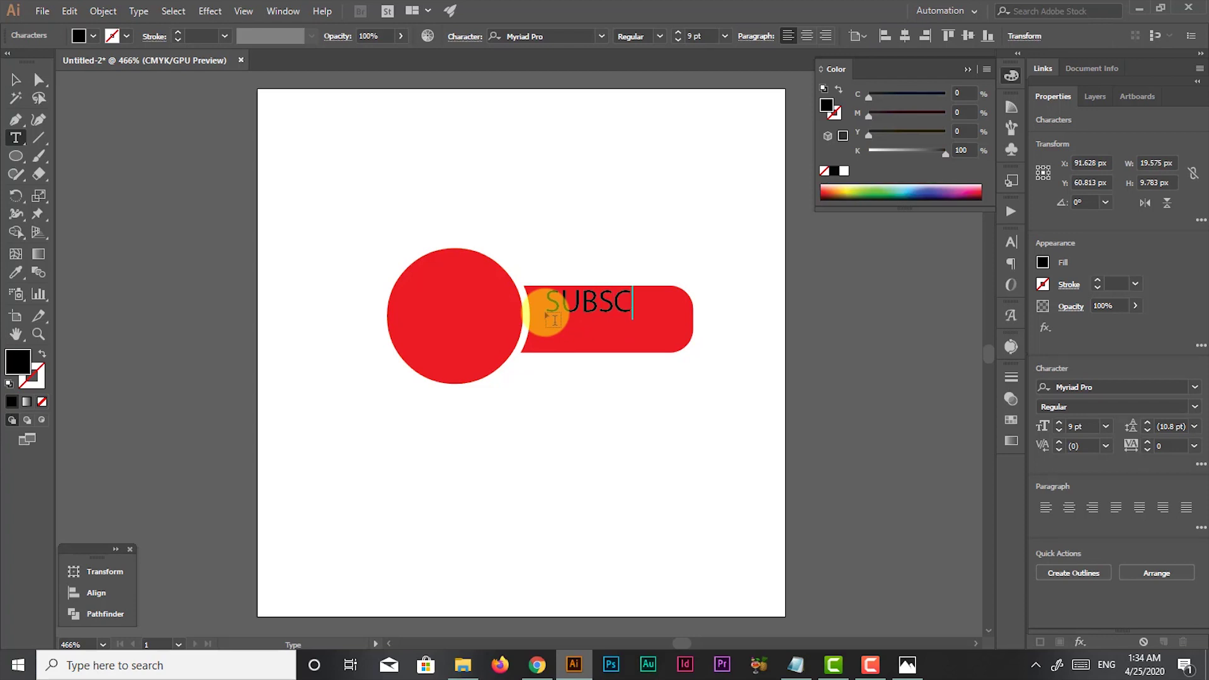
{"action": "type", "text": "RIBE"}
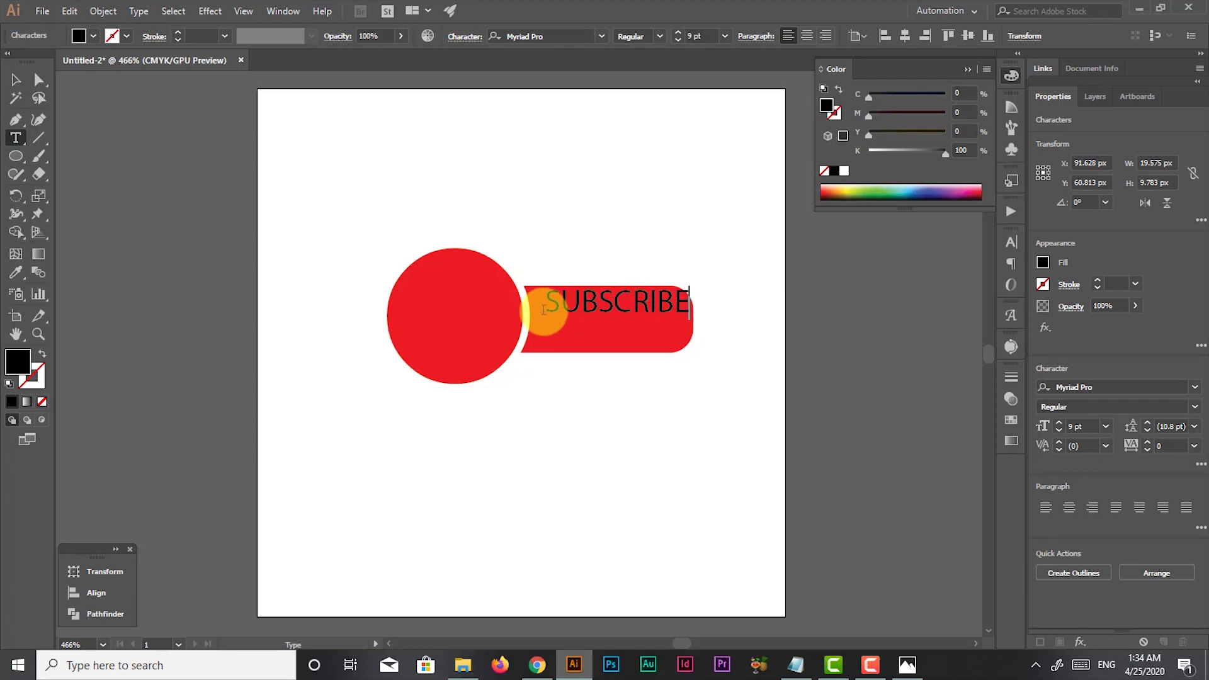
{"action": "left_click", "coordinate": [15, 80]}
{"action": "left_click", "coordinate": [485, 305]}
{"action": "left_click", "coordinate": [633, 313]}
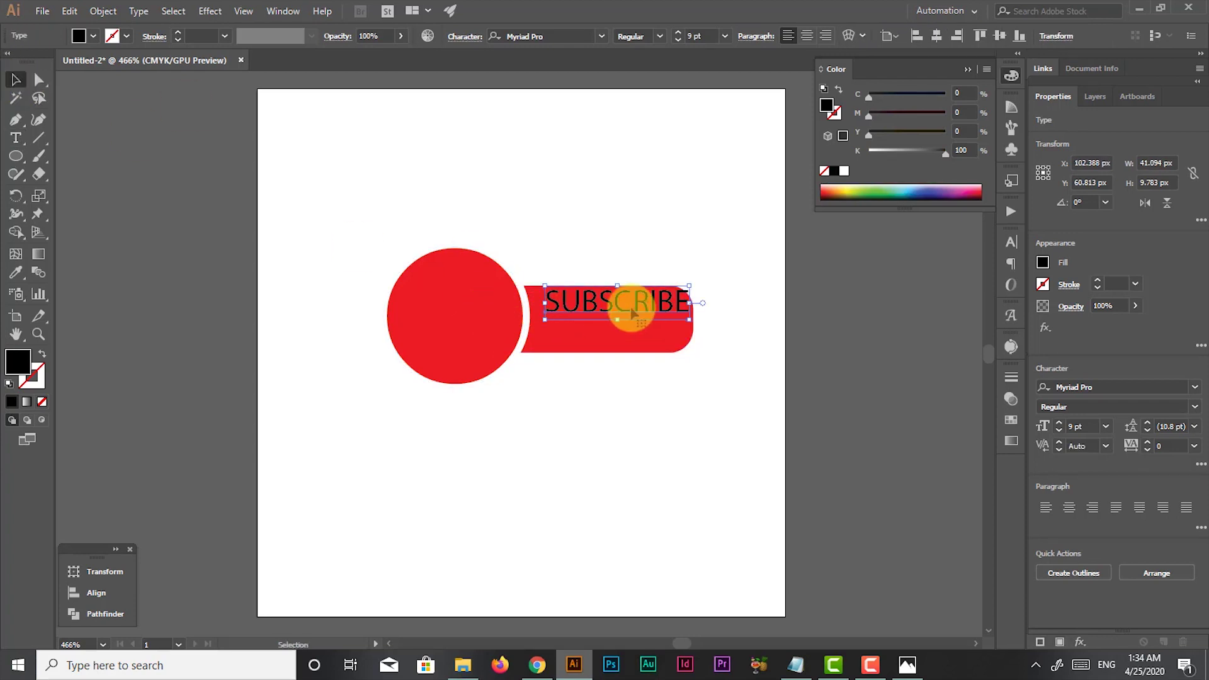
{"action": "left_click_drag", "start_coordinate": [612, 306], "coordinate": [609, 325]}
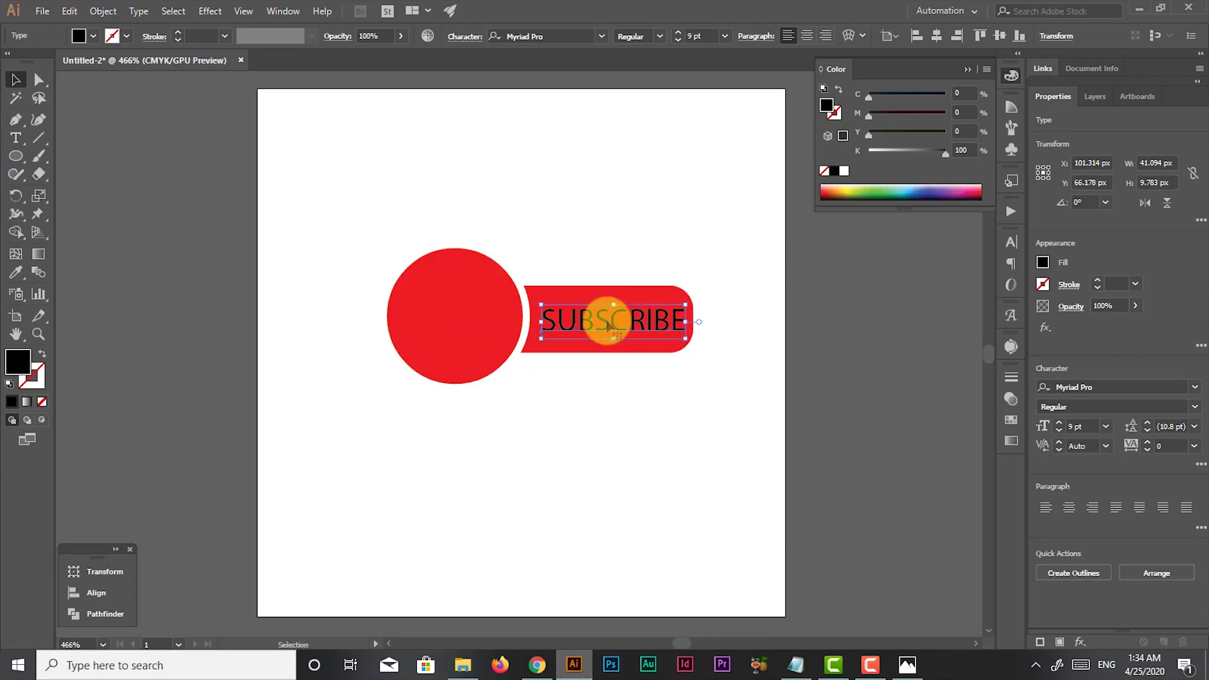
{"action": "scroll", "coordinate": [608, 325], "scroll_direction": "down", "scroll_amount": 5}
{"action": "scroll", "coordinate": [608, 325], "scroll_direction": "up", "scroll_amount": 5}
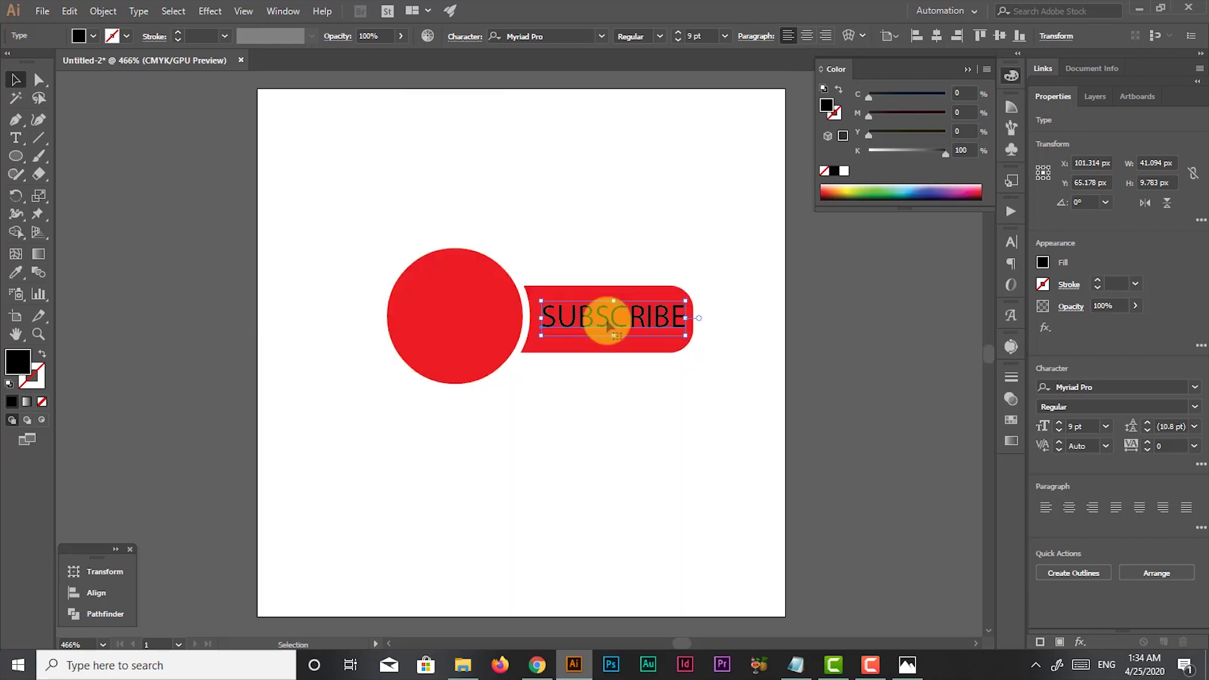
{"action": "left_click_drag", "start_coordinate": [608, 325], "coordinate": [605, 325]}
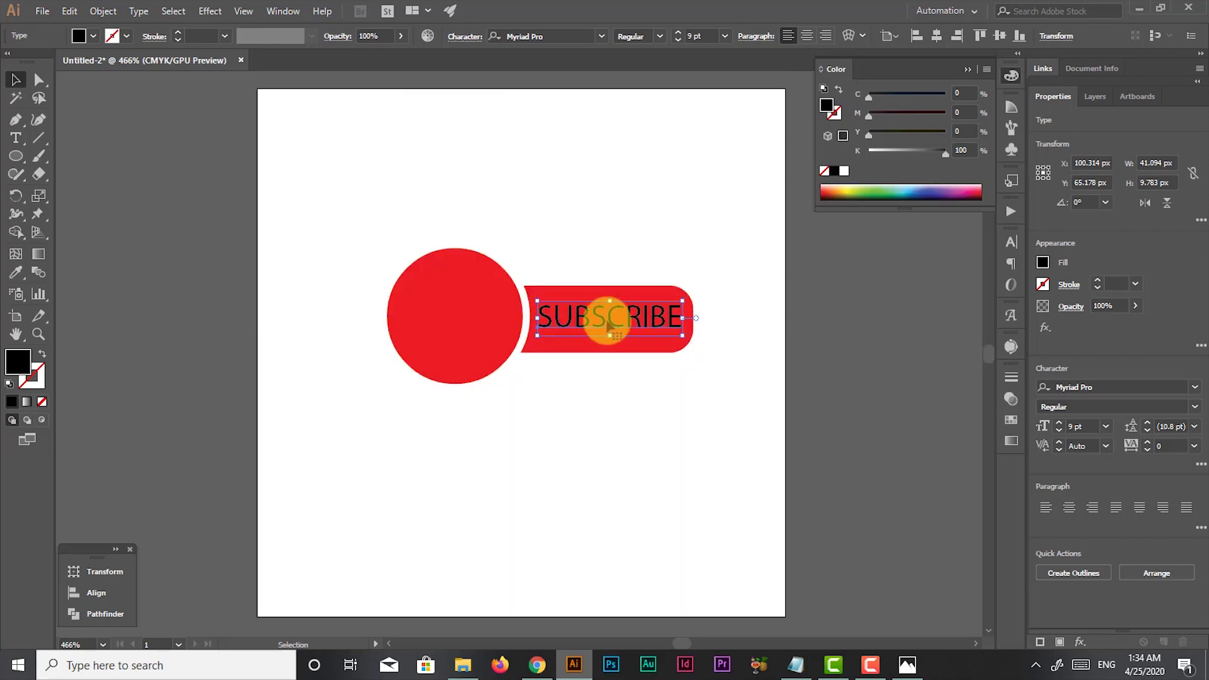
Set the SUBSCRIBE text fill to white and nudge it slightly right.
{"action": "left_click", "coordinate": [1041, 264]}
{"action": "left_click", "coordinate": [899, 316]}
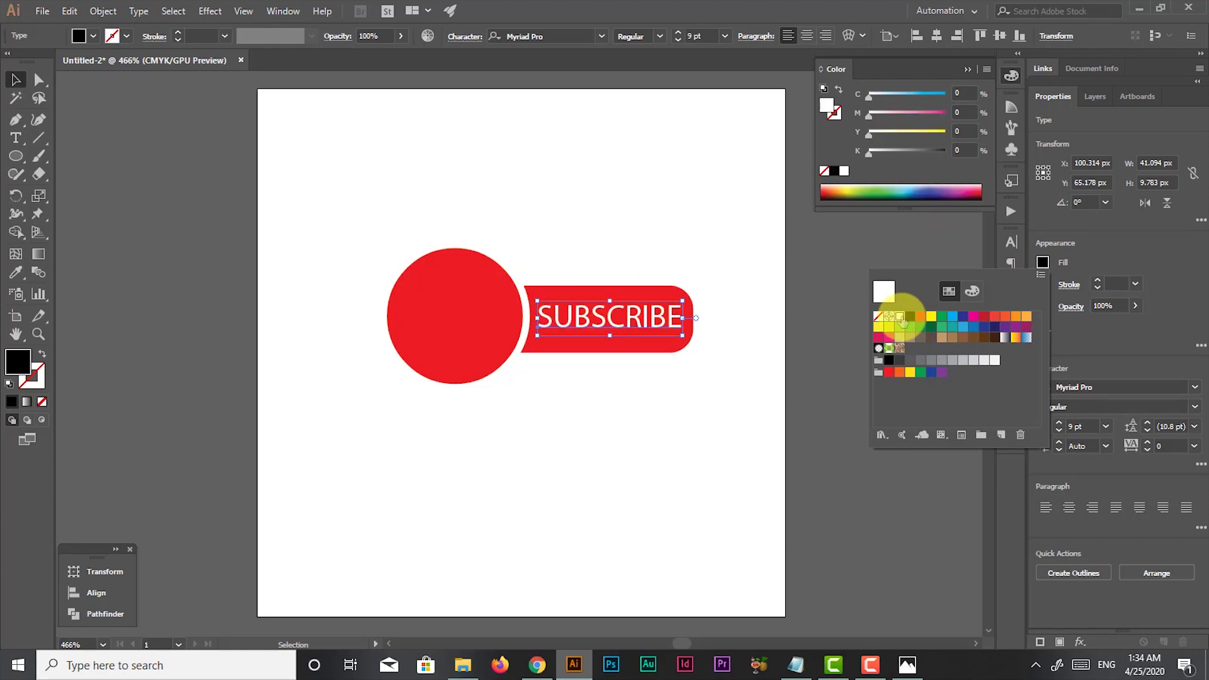
{"action": "left_click", "coordinate": [832, 312]}
{"action": "left_click_drag", "start_coordinate": [676, 317], "coordinate": [673, 318]}
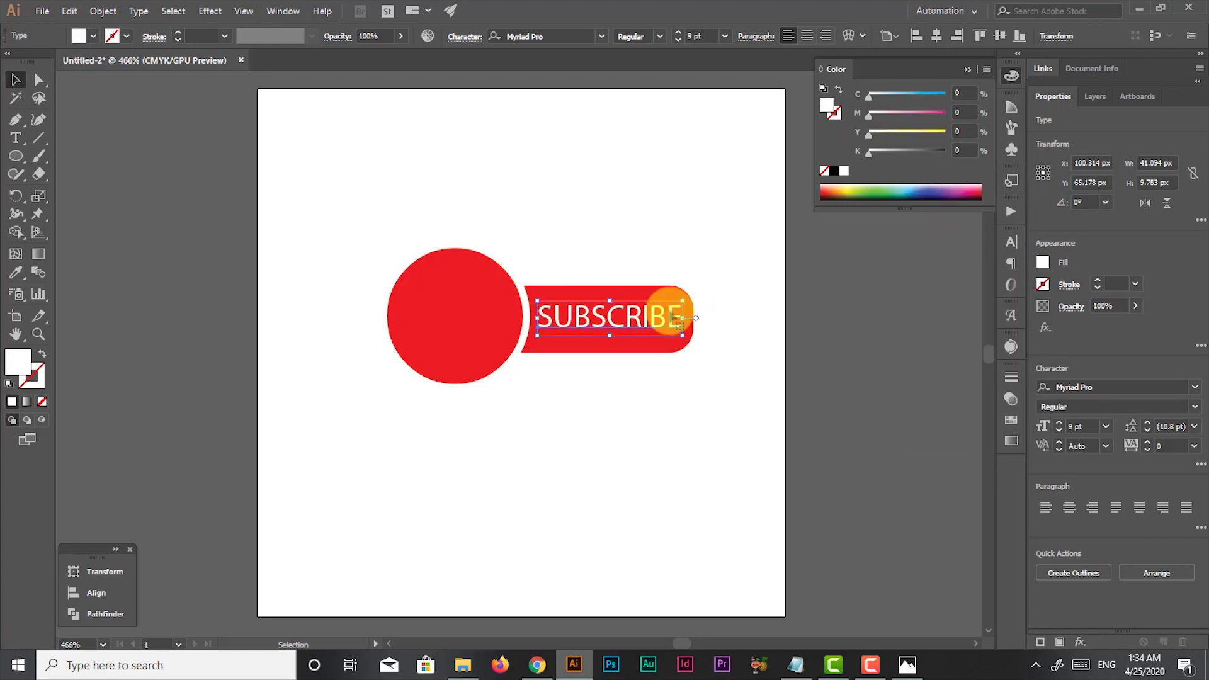
{"action": "left_click", "coordinate": [737, 262]}
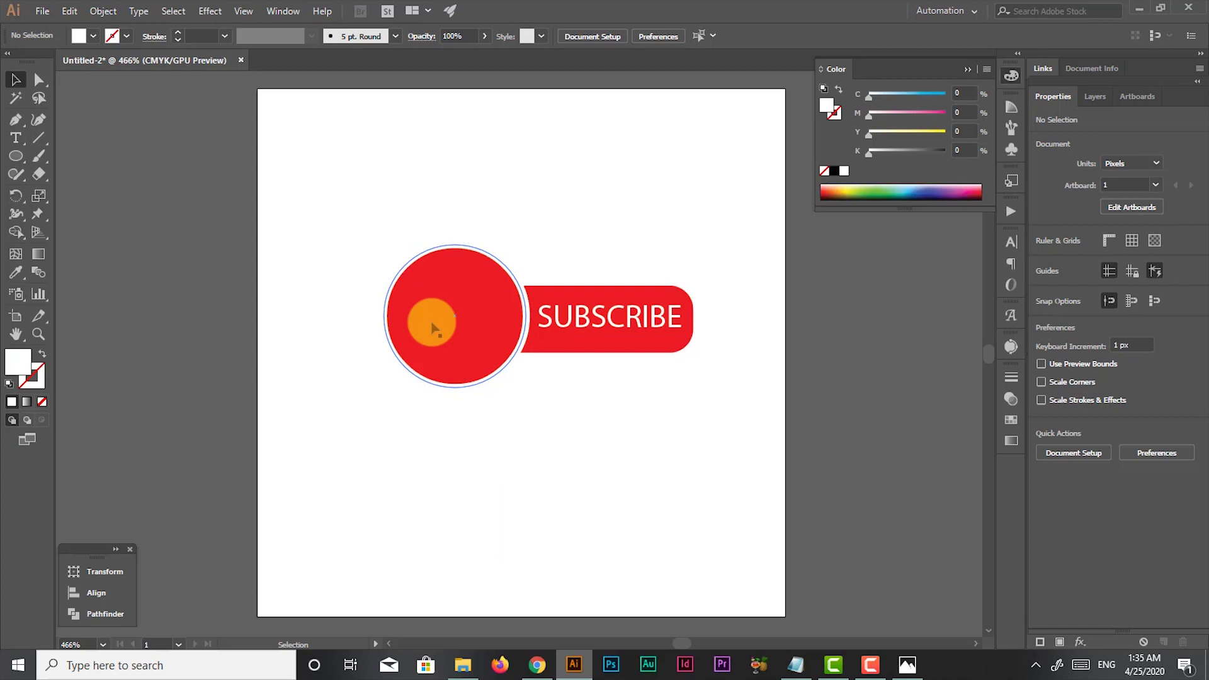
Draw a small square, about 16 px wide, near the artboard's upper-left corner.
{"action": "left_click", "coordinate": [19, 163]}
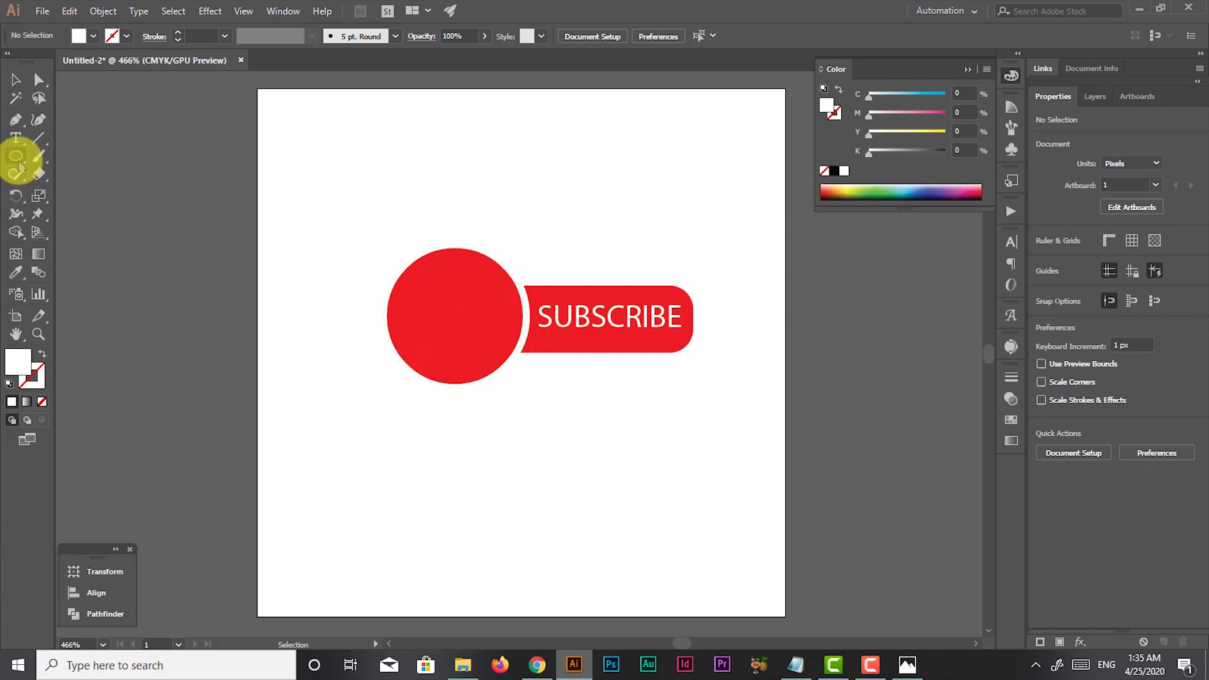
{"action": "left_click_drag", "start_coordinate": [18, 162], "coordinate": [112, 160]}
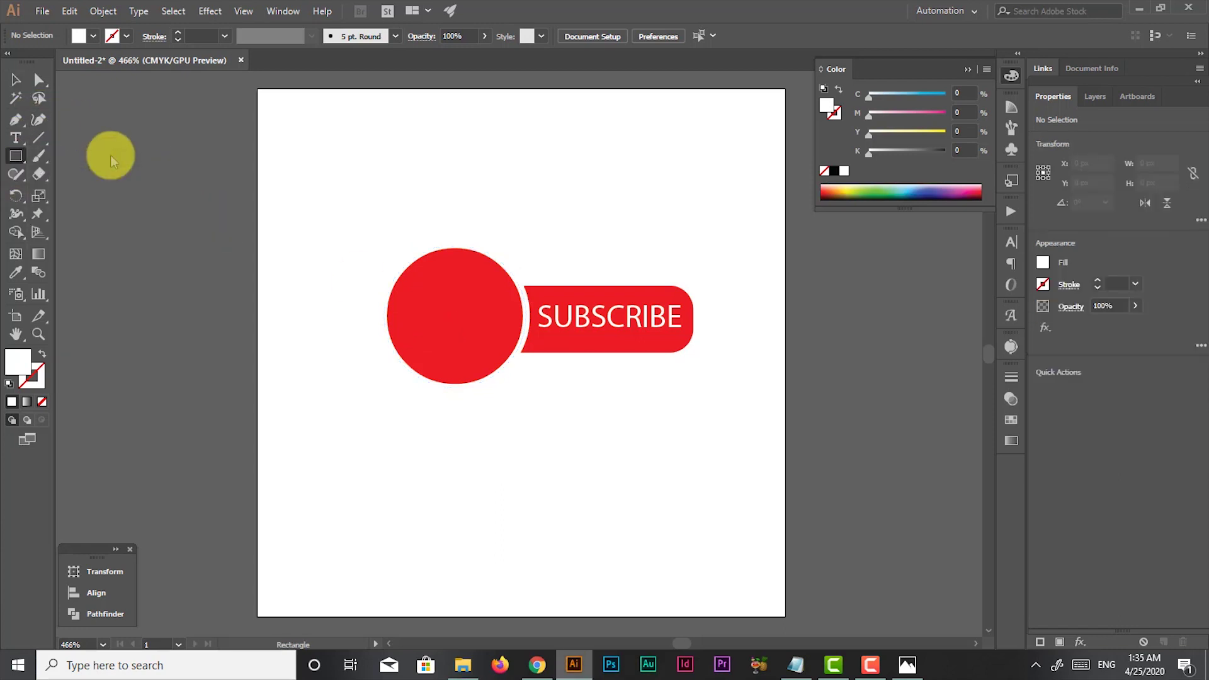
{"action": "left_click", "coordinate": [403, 163]}
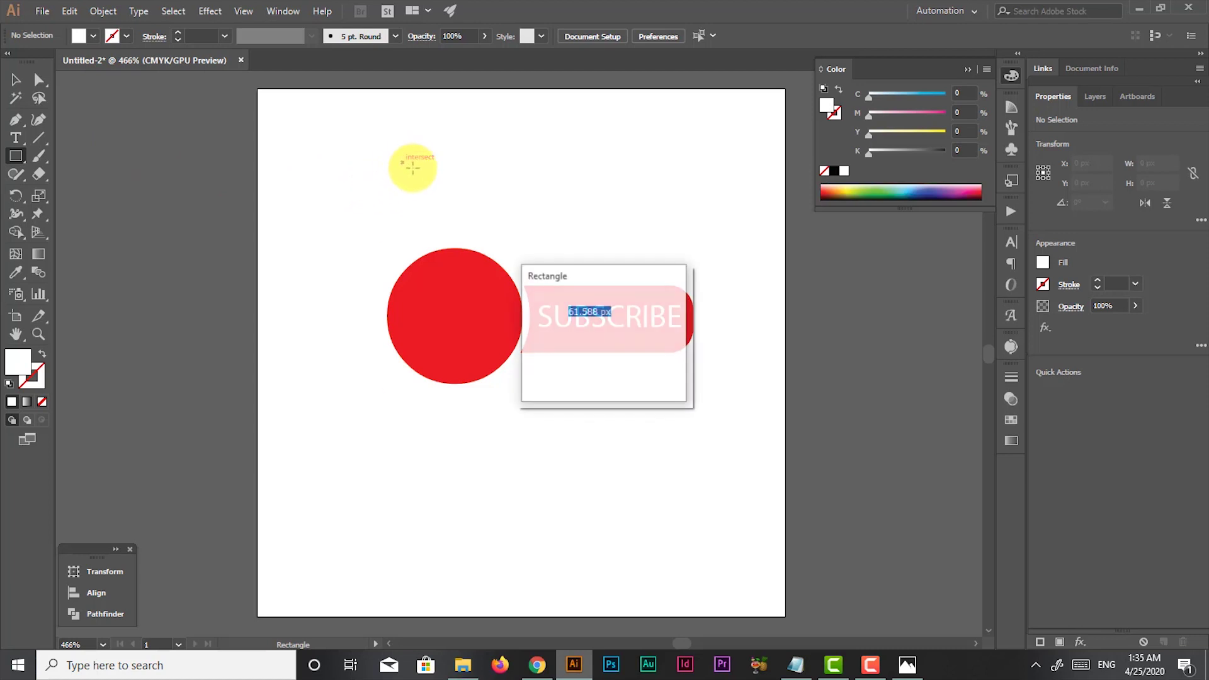
{"action": "left_click", "coordinate": [646, 372]}
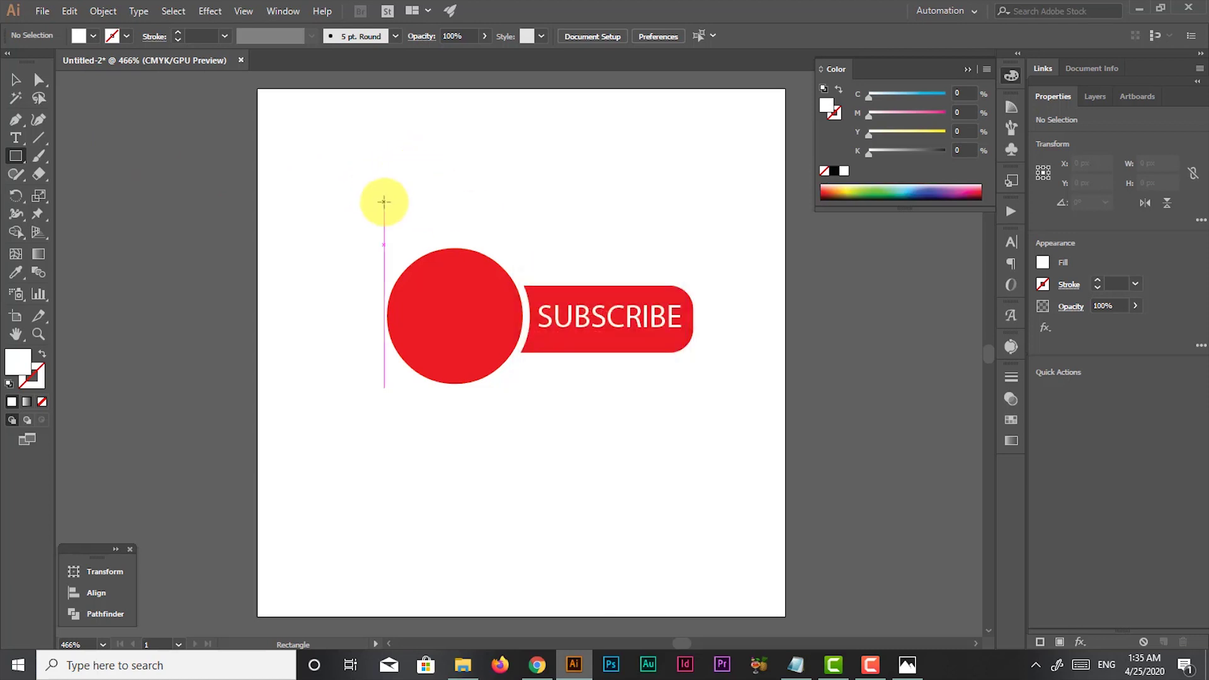
{"action": "left_click_drag", "start_coordinate": [370, 154], "coordinate": [399, 169]}
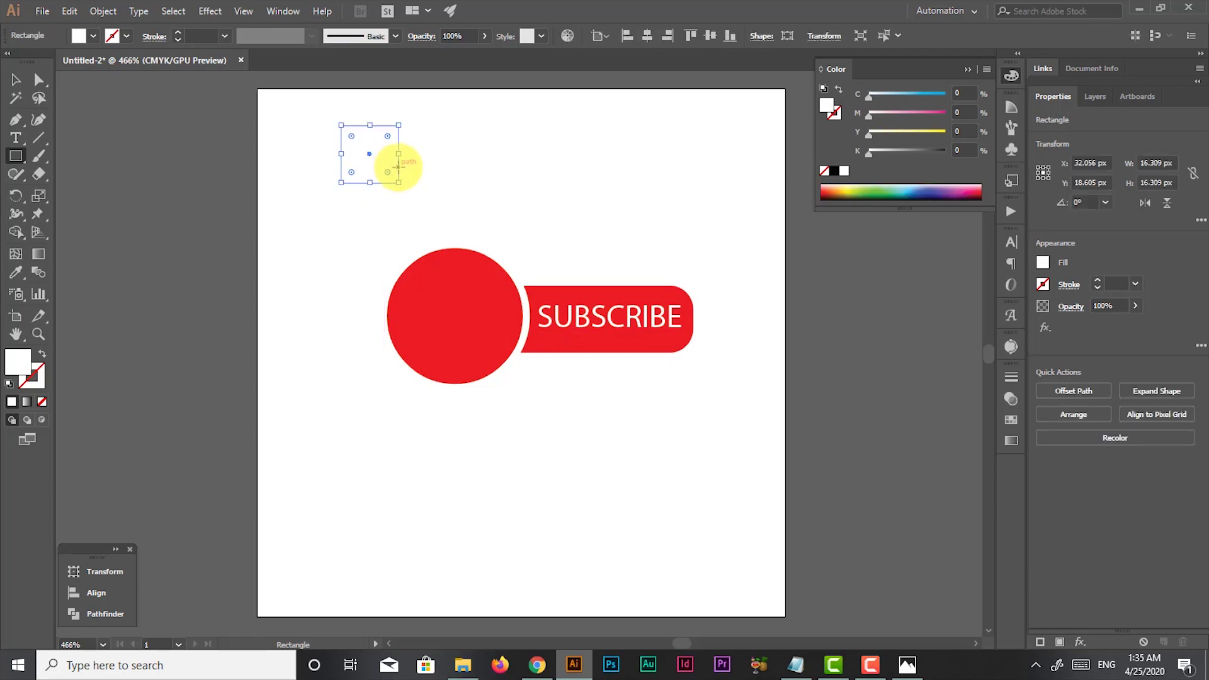
Apply Free Distort, pulling both right corners to the middle to form a play triangle.
{"action": "left_click", "coordinate": [222, 15]}
{"action": "mouse_move", "coordinate": [256, 134]}
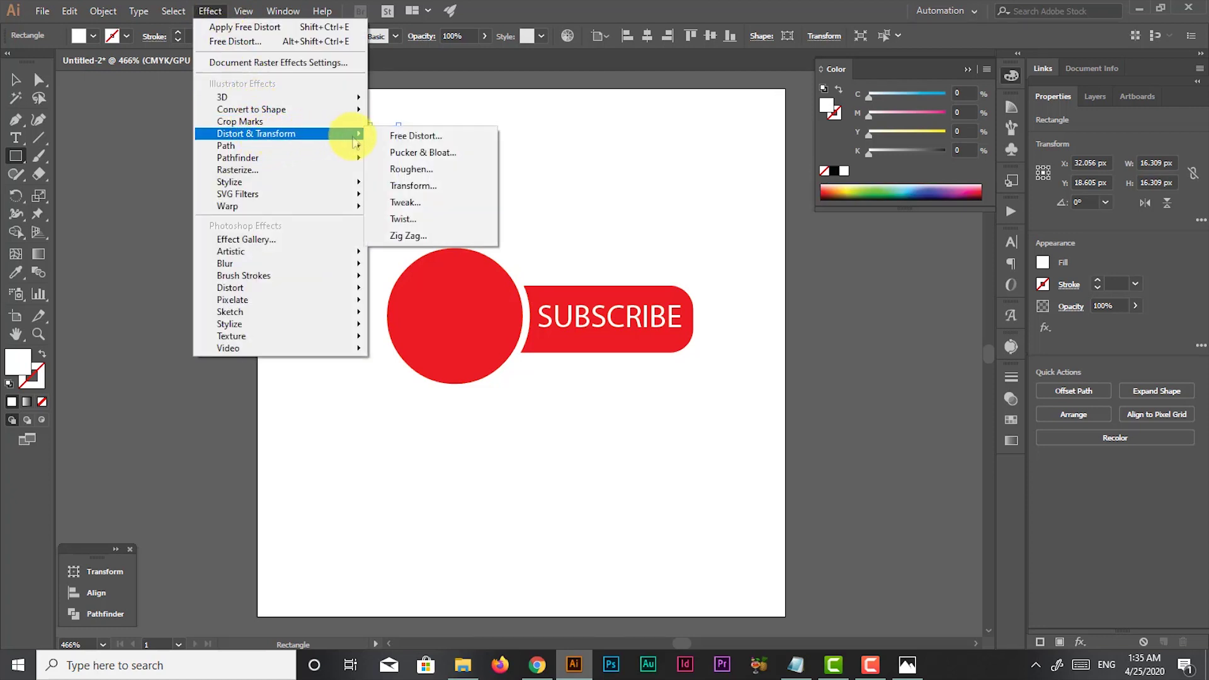
{"action": "left_click", "coordinate": [413, 137]}
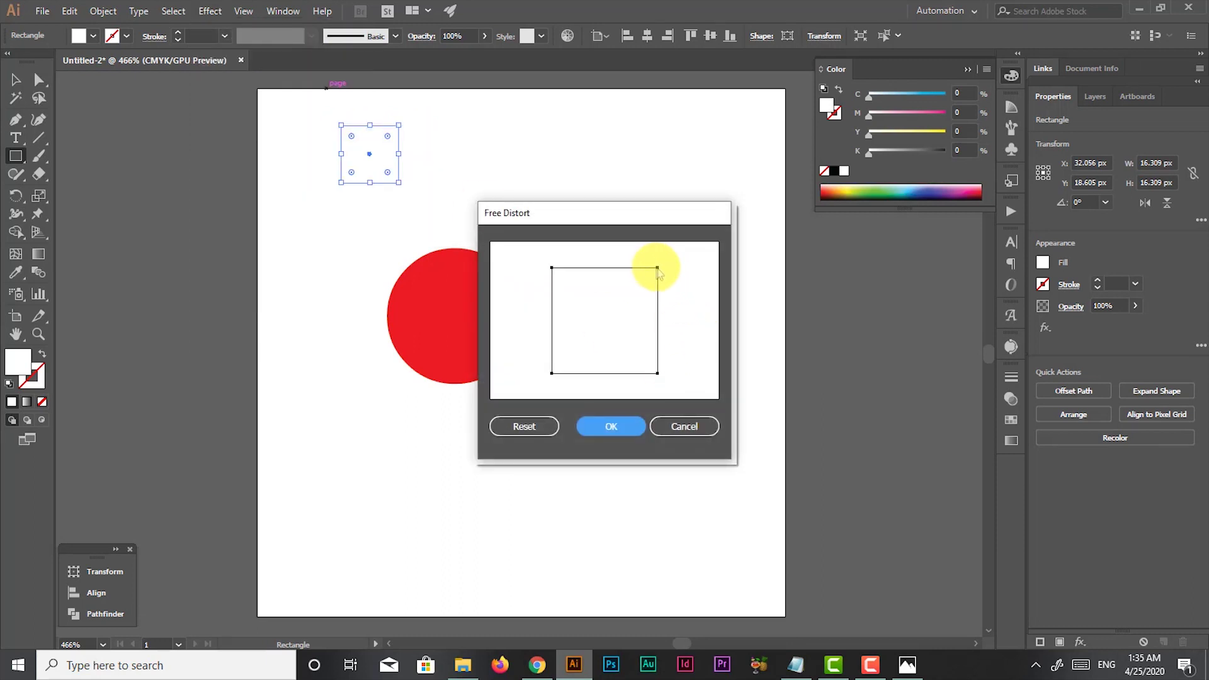
{"action": "left_click_drag", "start_coordinate": [657, 268], "coordinate": [658, 308]}
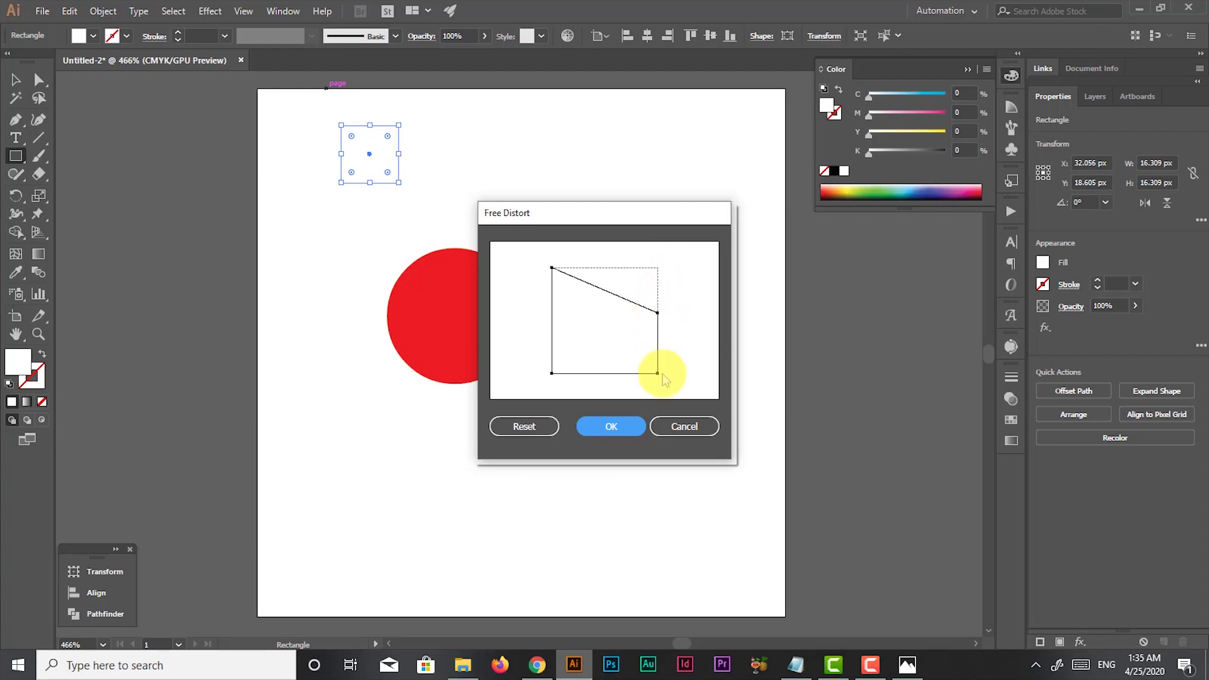
{"action": "left_click_drag", "start_coordinate": [658, 374], "coordinate": [659, 318]}
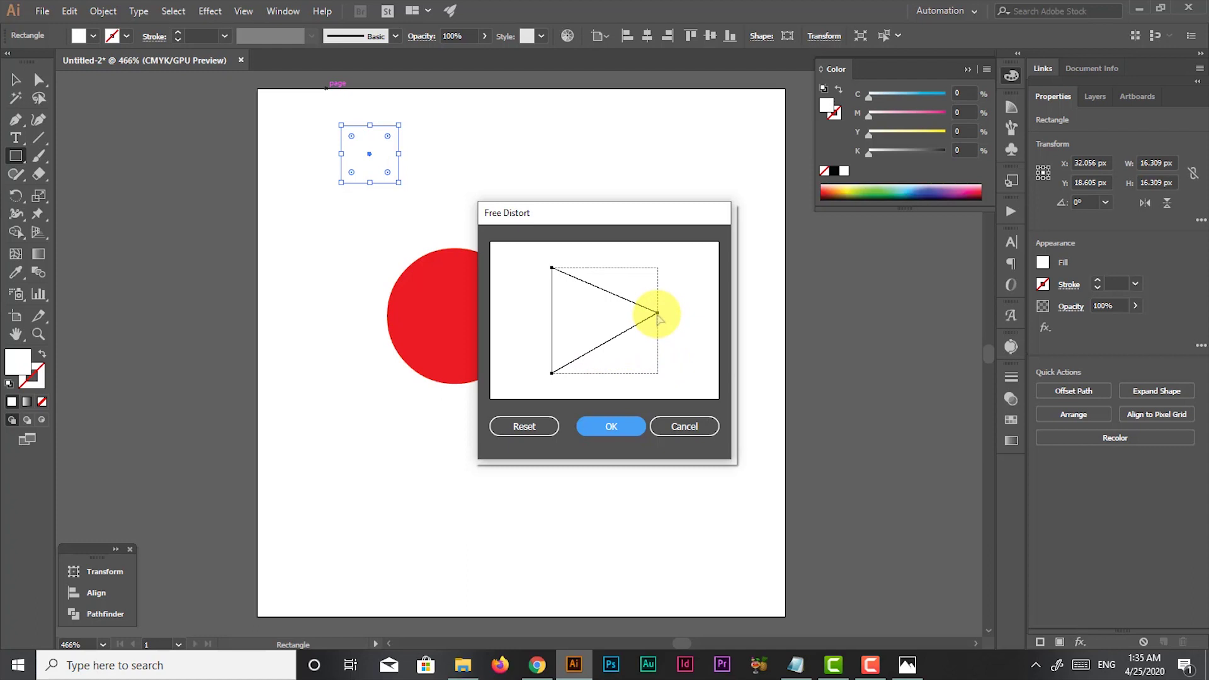
{"action": "left_click", "coordinate": [611, 426]}
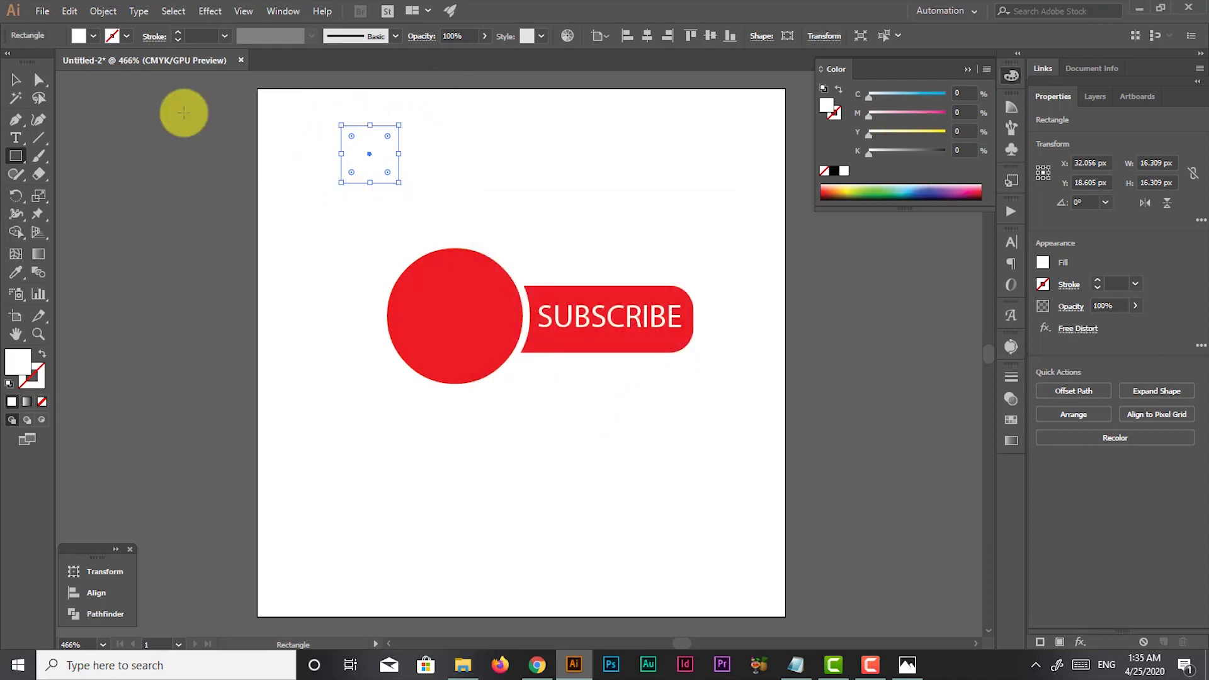
Move the white play triangle into the red circle, just right of its centre.
{"action": "left_click", "coordinate": [16, 80]}
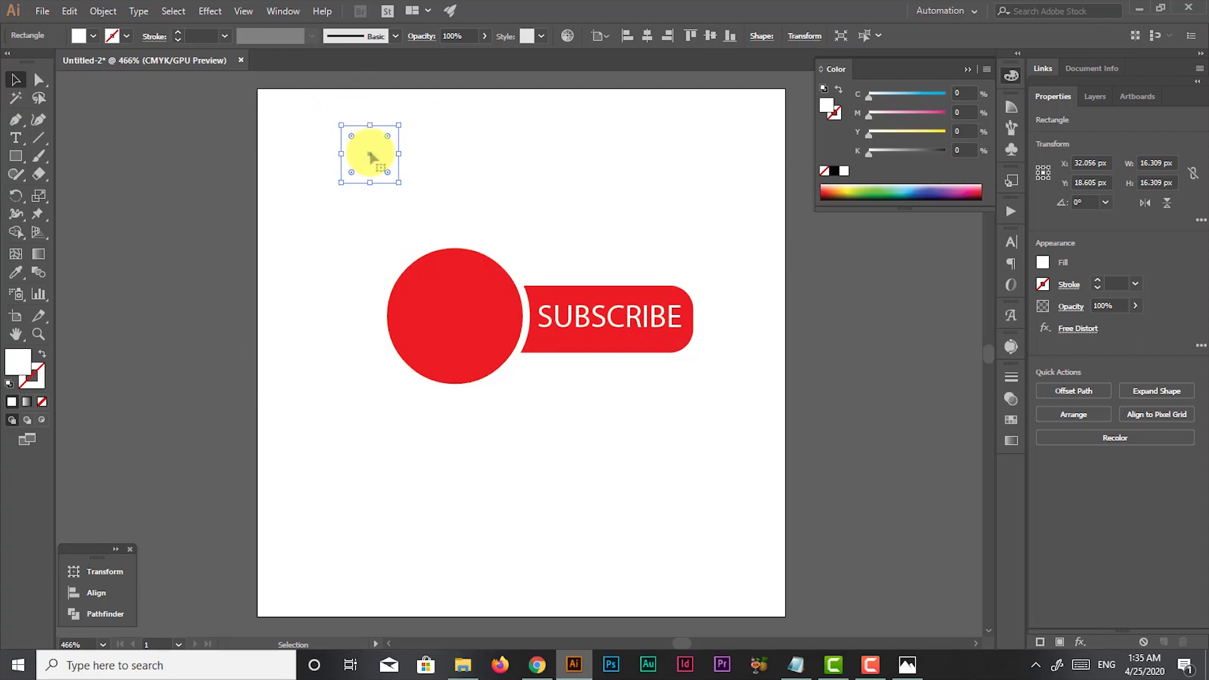
{"action": "left_click_drag", "start_coordinate": [370, 154], "coordinate": [383, 183]}
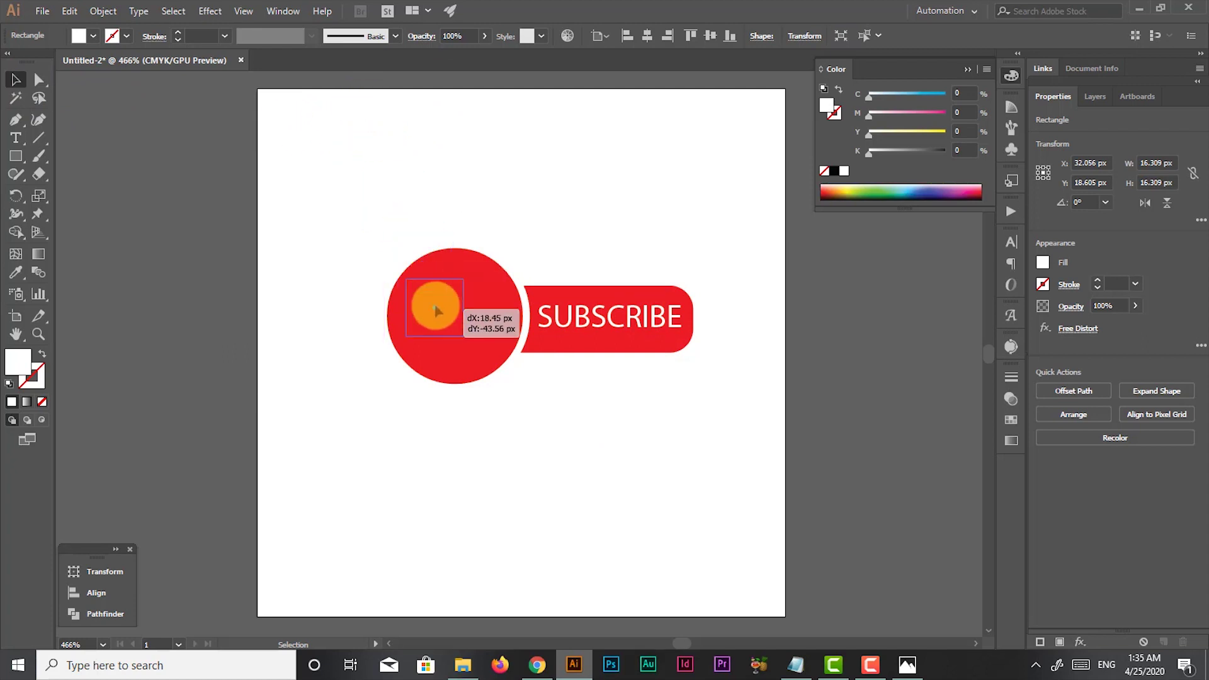
{"action": "left_click_drag", "start_coordinate": [383, 183], "coordinate": [459, 315]}
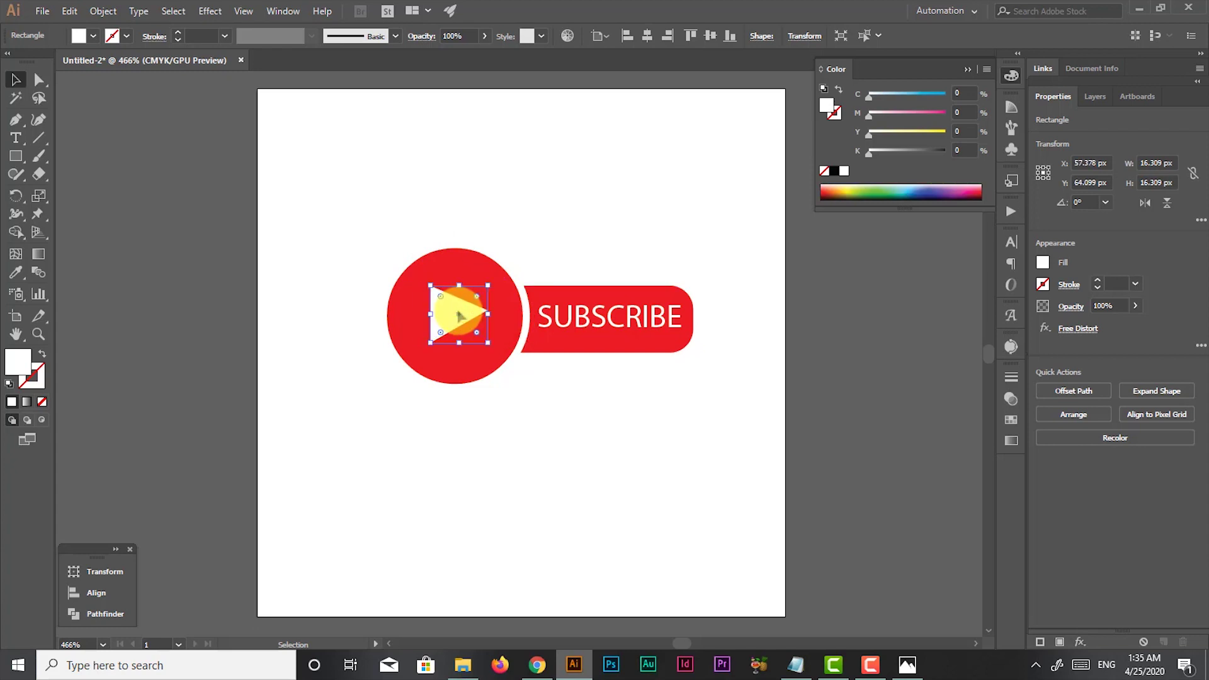
{"action": "left_click", "coordinate": [525, 231]}
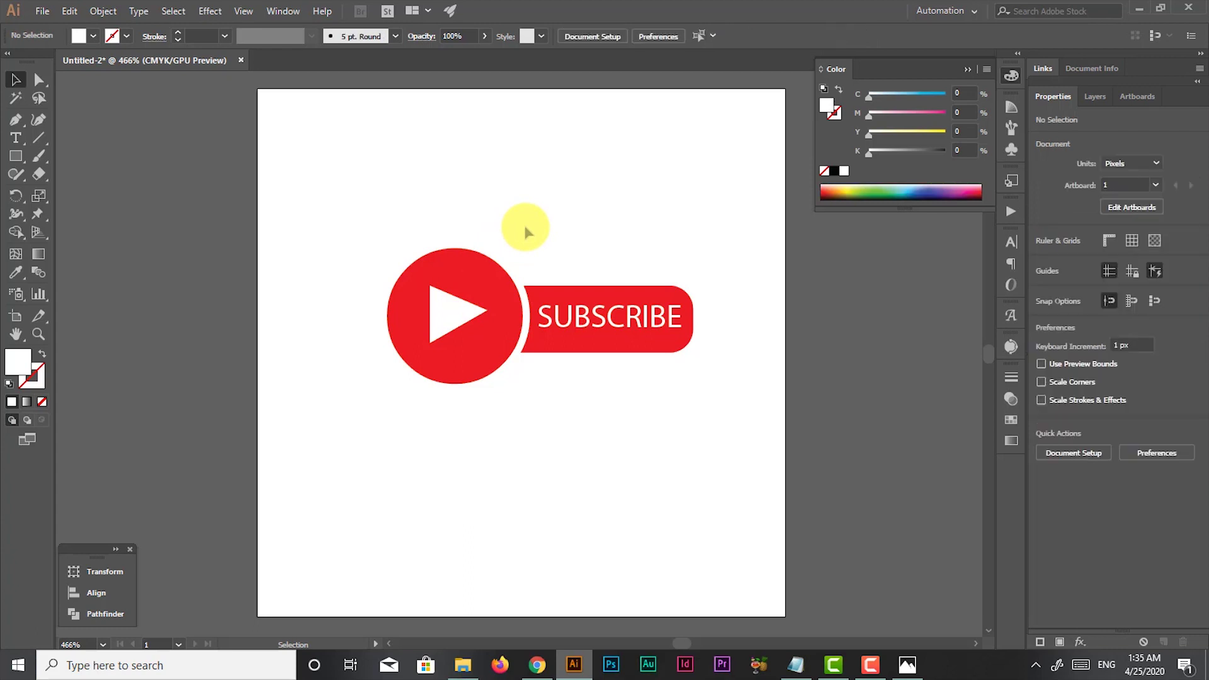
{"action": "left_click", "coordinate": [458, 311]}
{"action": "left_click", "coordinate": [457, 318]}
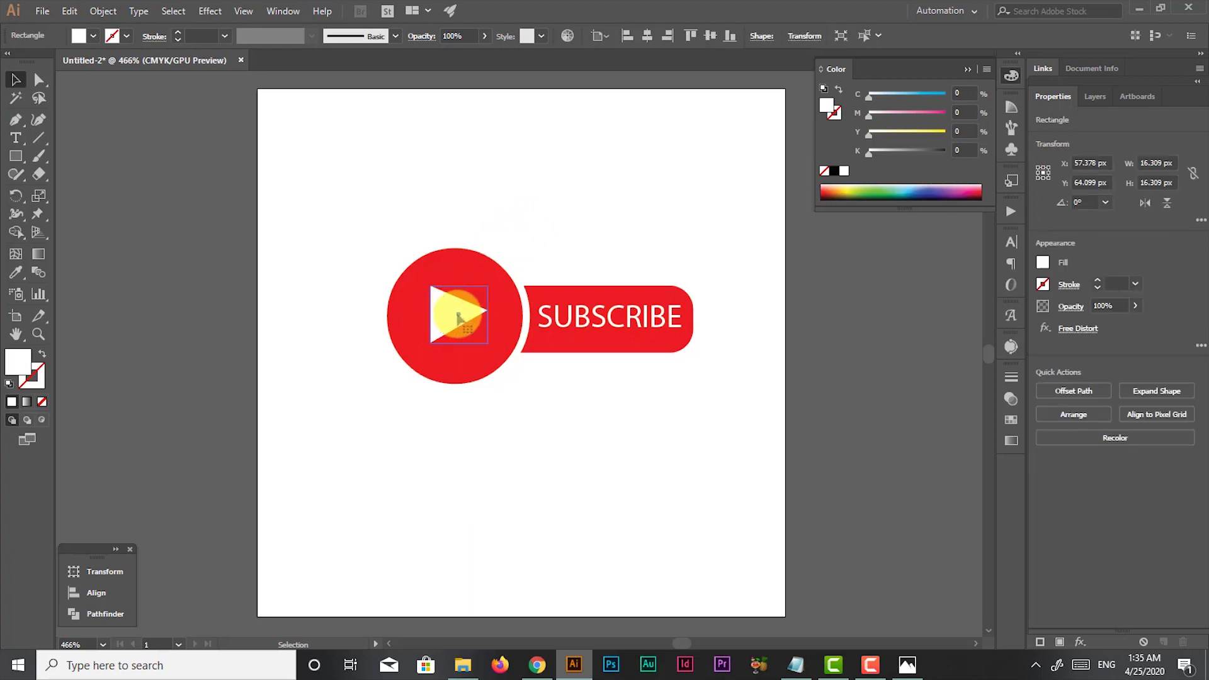
{"action": "left_click_drag", "start_coordinate": [463, 318], "coordinate": [463, 318]}
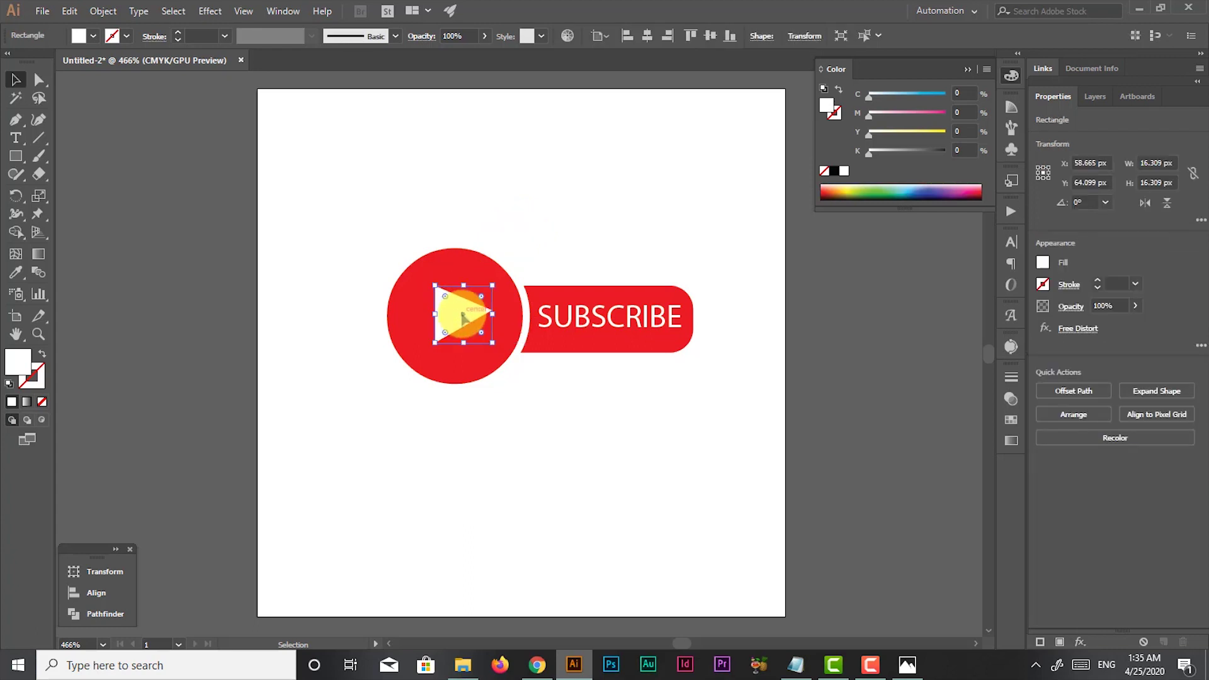
{"action": "left_click_drag", "start_coordinate": [385, 193], "coordinate": [727, 460]}
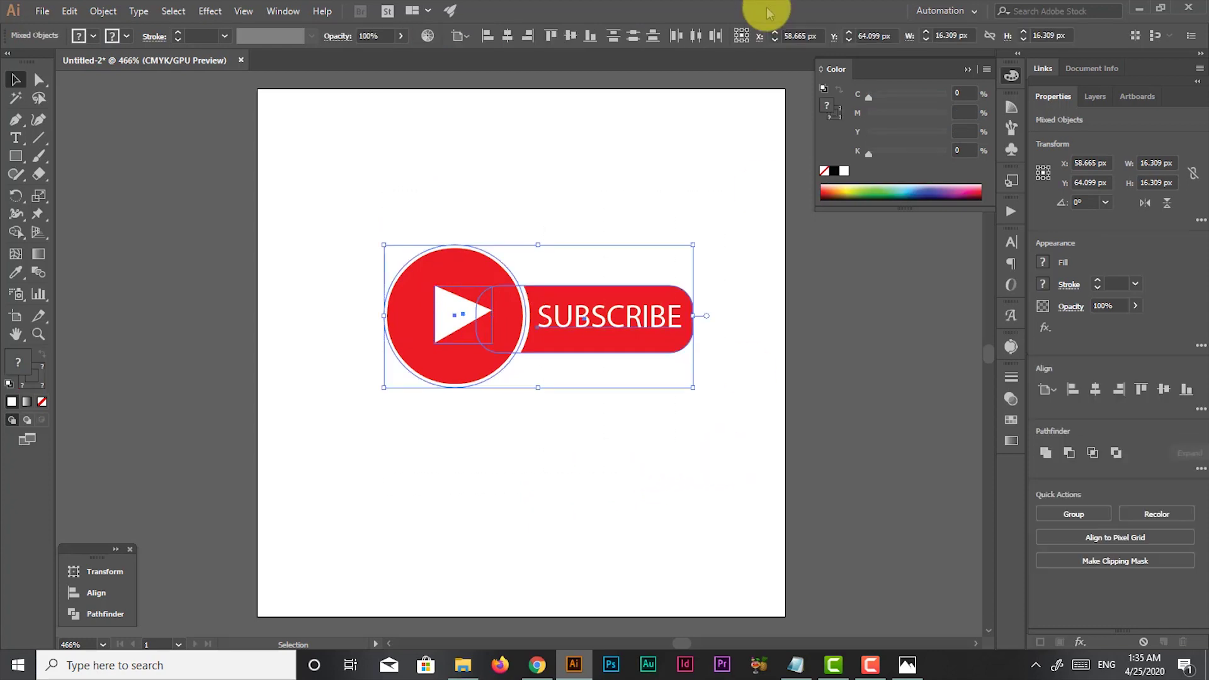
Try horizontal centre and horizontal distribute on the button pieces, undoing both.
{"action": "left_click", "coordinate": [507, 38]}
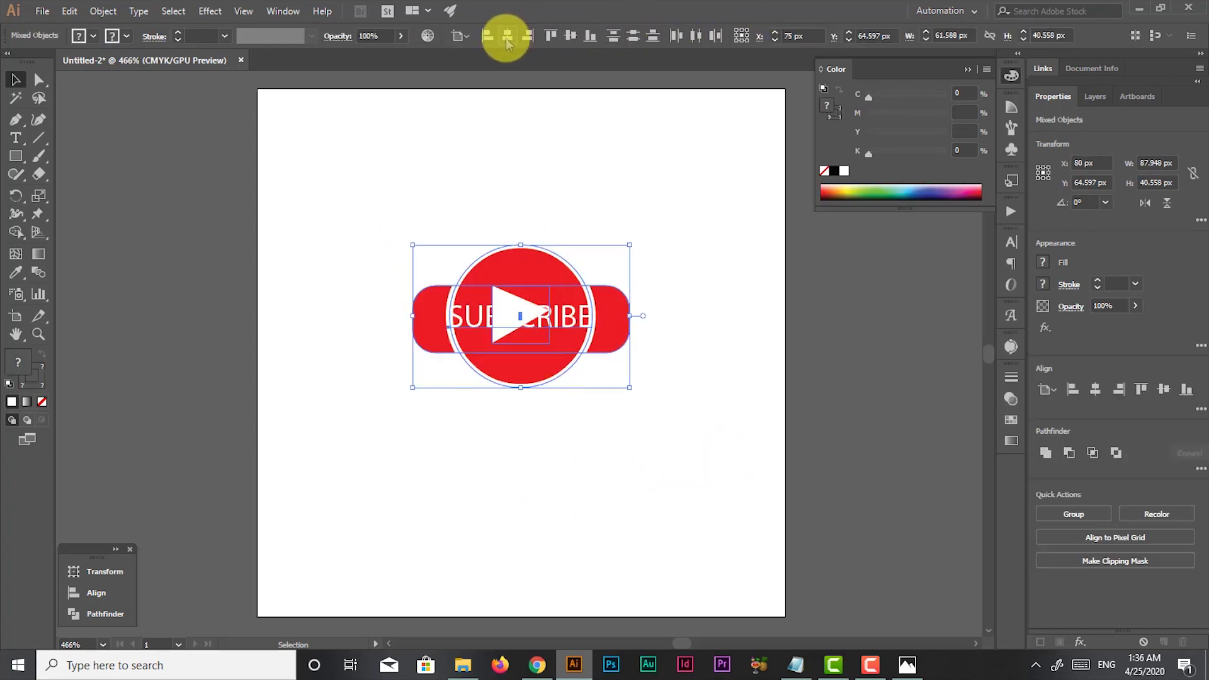
{"action": "key", "text": "ctrl+z"}
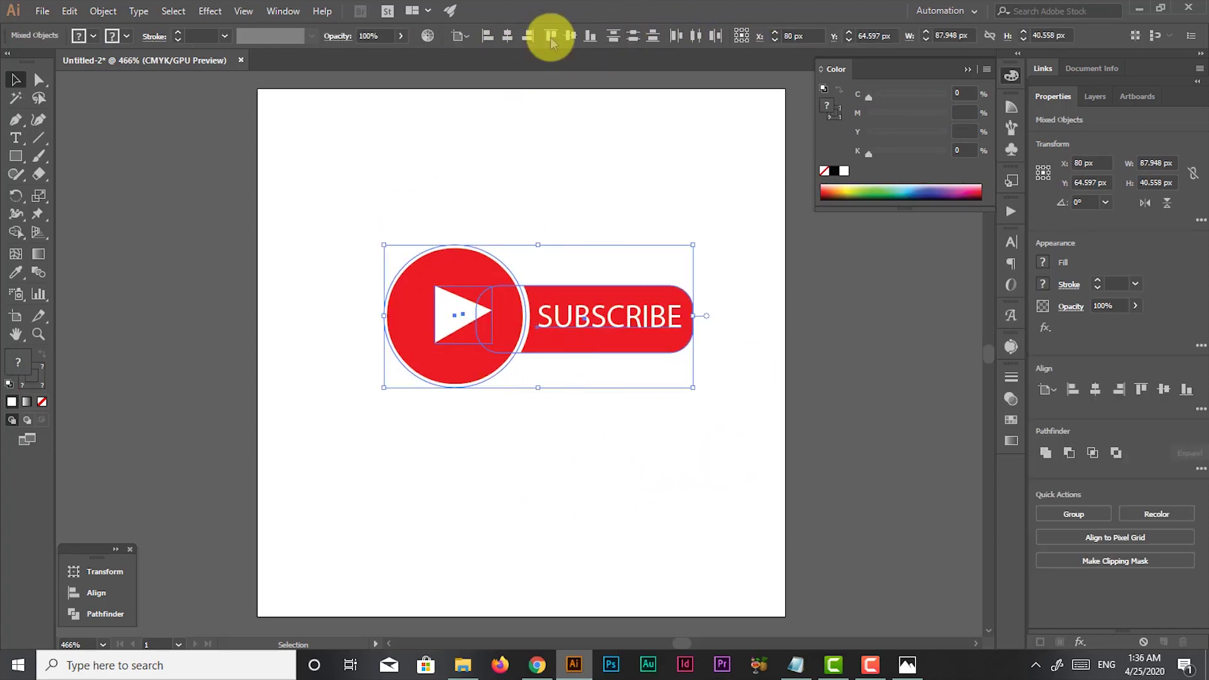
{"action": "left_click", "coordinate": [492, 98]}
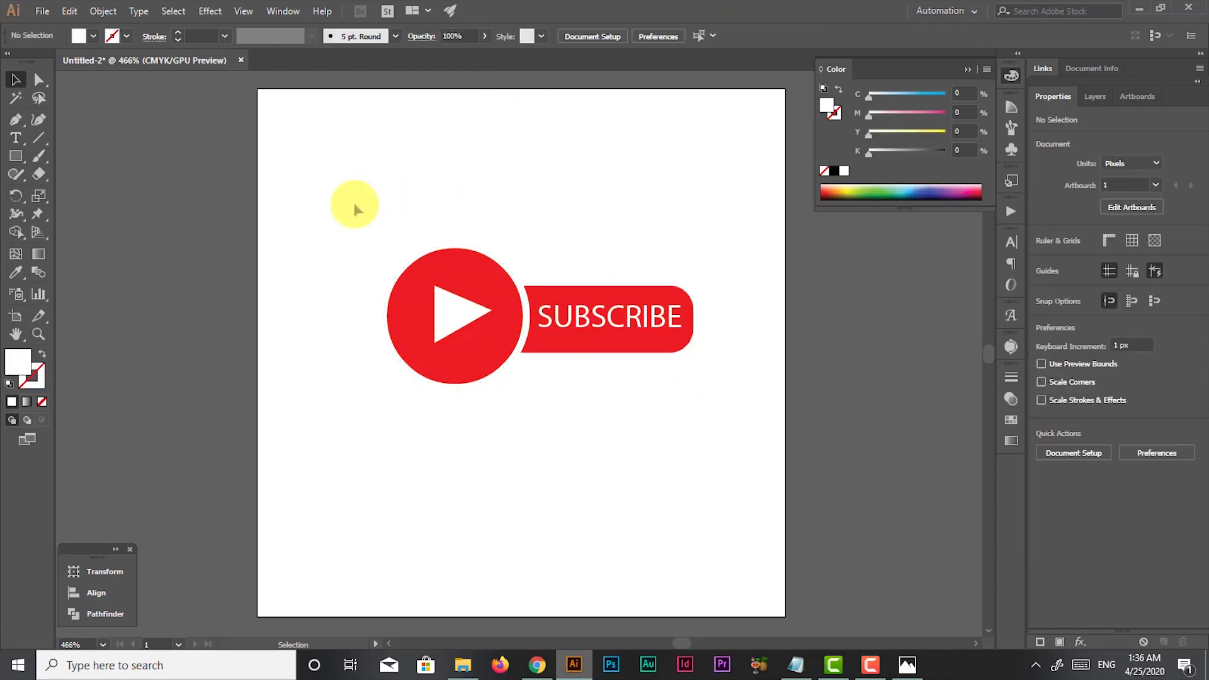
{"action": "left_click_drag", "start_coordinate": [355, 208], "coordinate": [711, 408]}
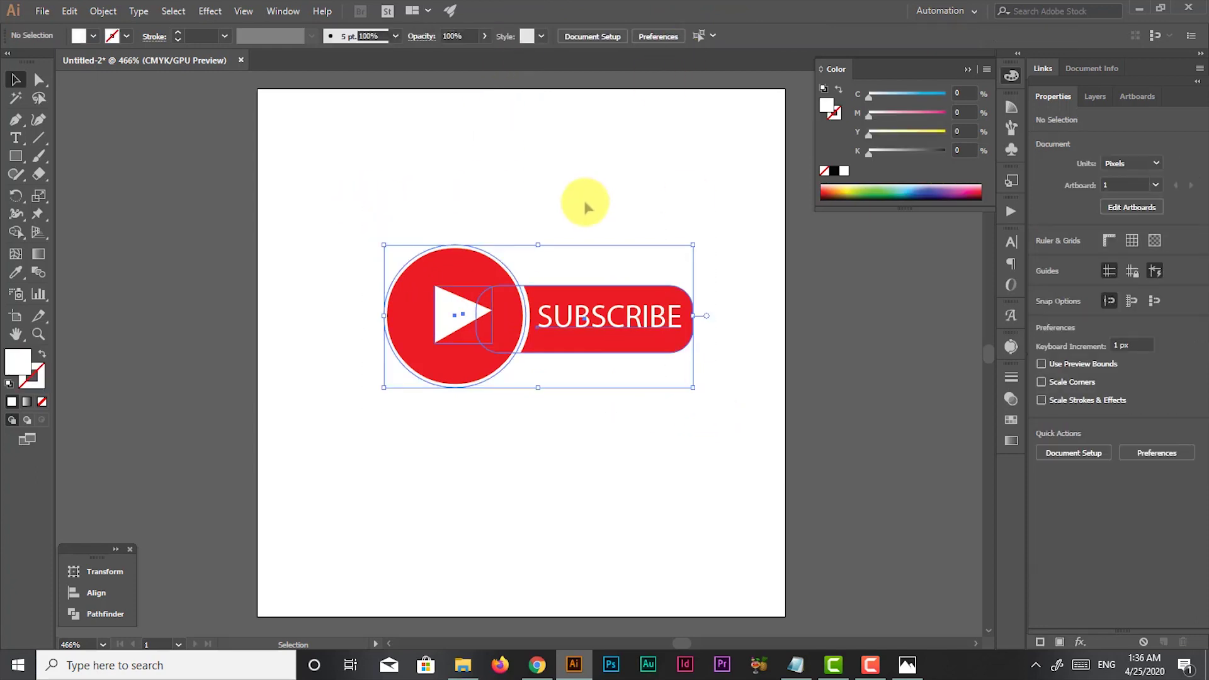
{"action": "left_click", "coordinate": [699, 37]}
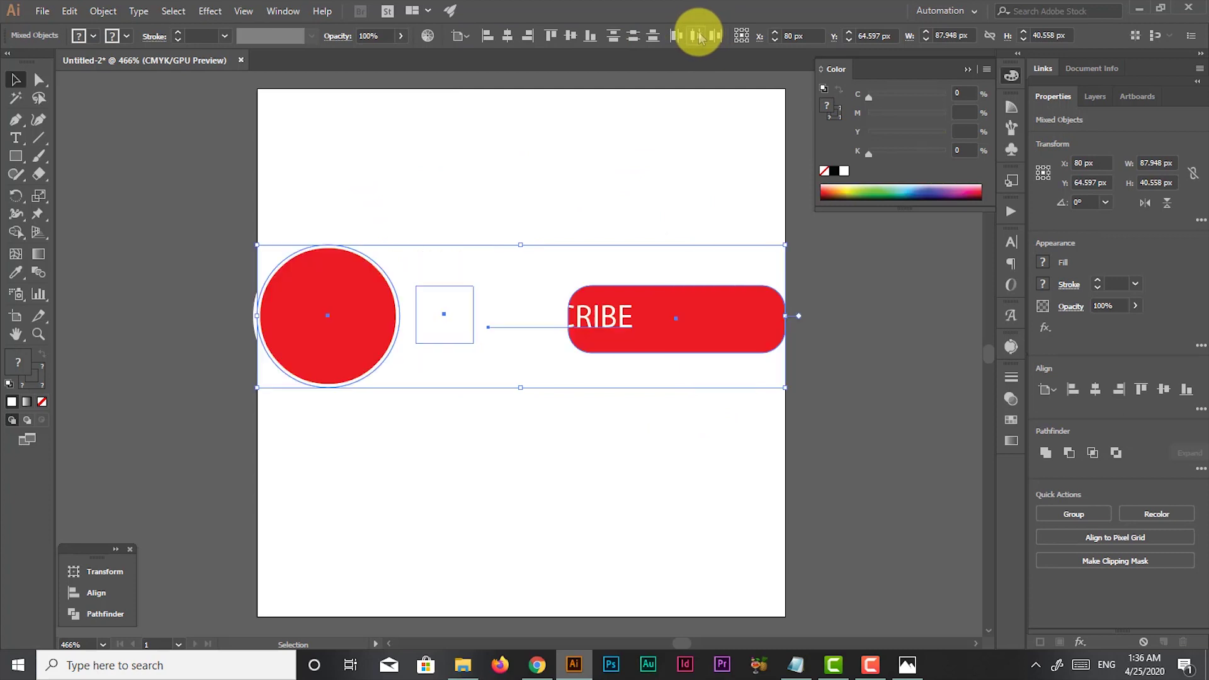
{"action": "key", "text": "ctrl+z"}
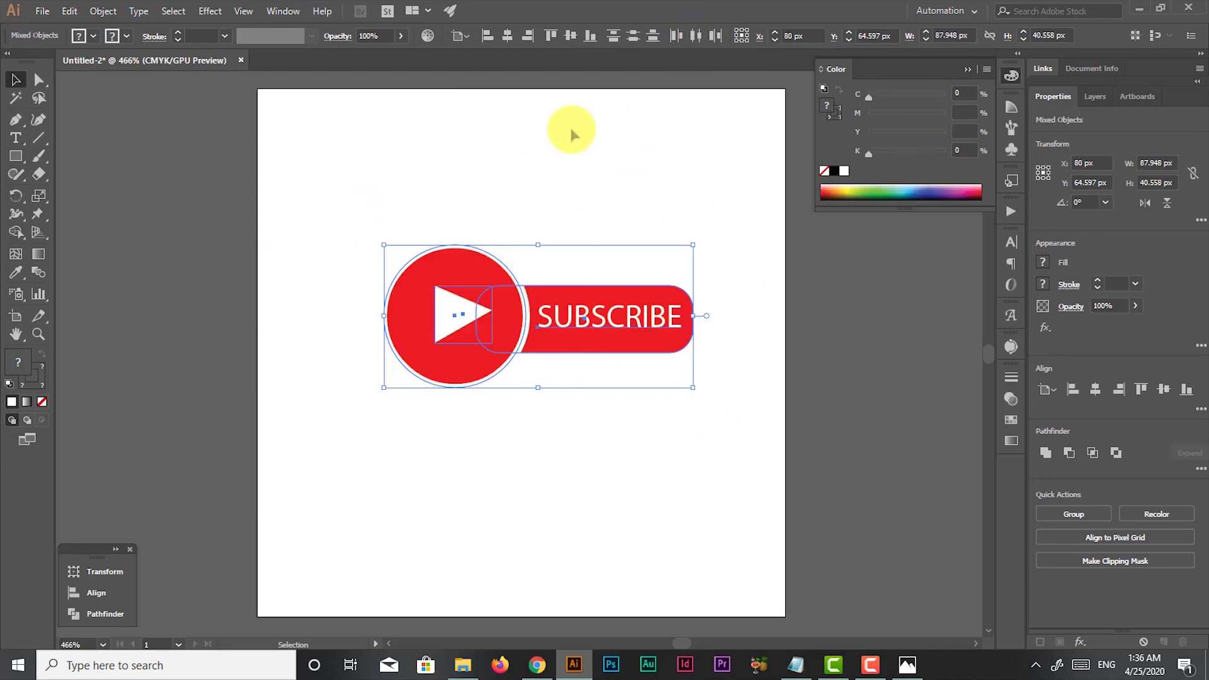
{"action": "left_click", "coordinate": [306, 281]}
Adjust the play triangle in the circle and shift the whole button slightly lower.
{"action": "mouse_move", "coordinate": [344, 203]}
{"action": "left_mouse_down"}
{"action": "mouse_move", "coordinate": [590, 413]}
{"action": "mouse_move", "coordinate": [346, 318]}
{"action": "left_mouse_up"}
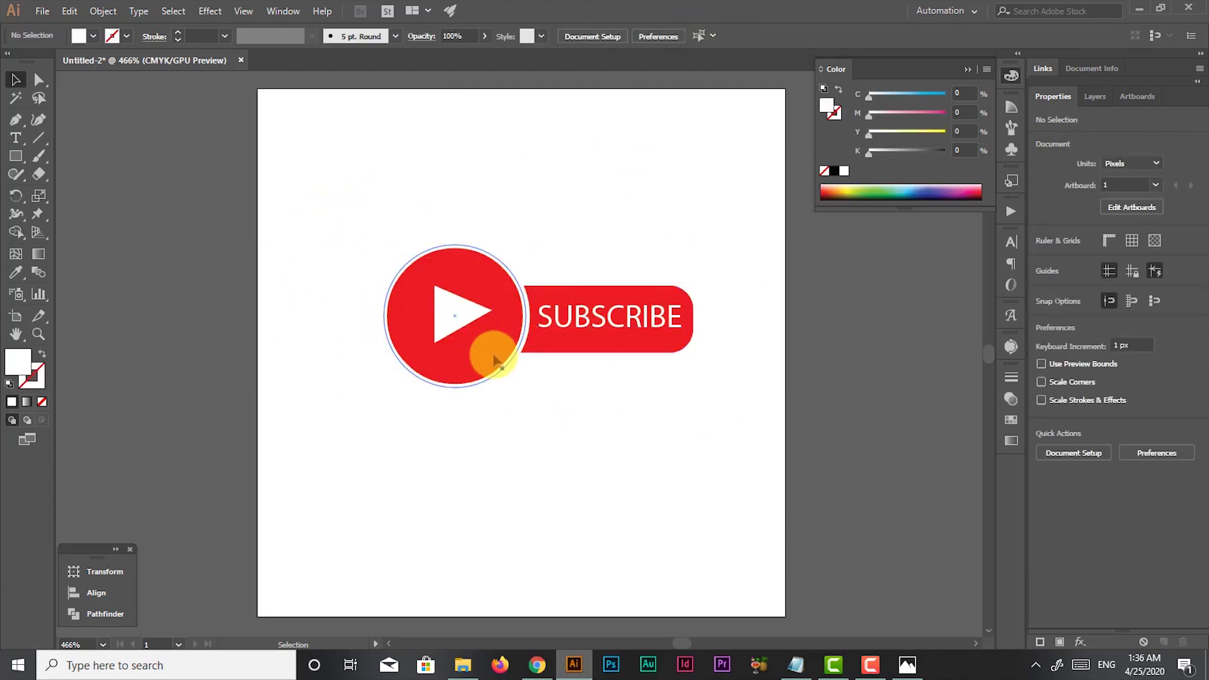
{"action": "left_click_drag", "start_coordinate": [473, 325], "coordinate": [472, 328]}
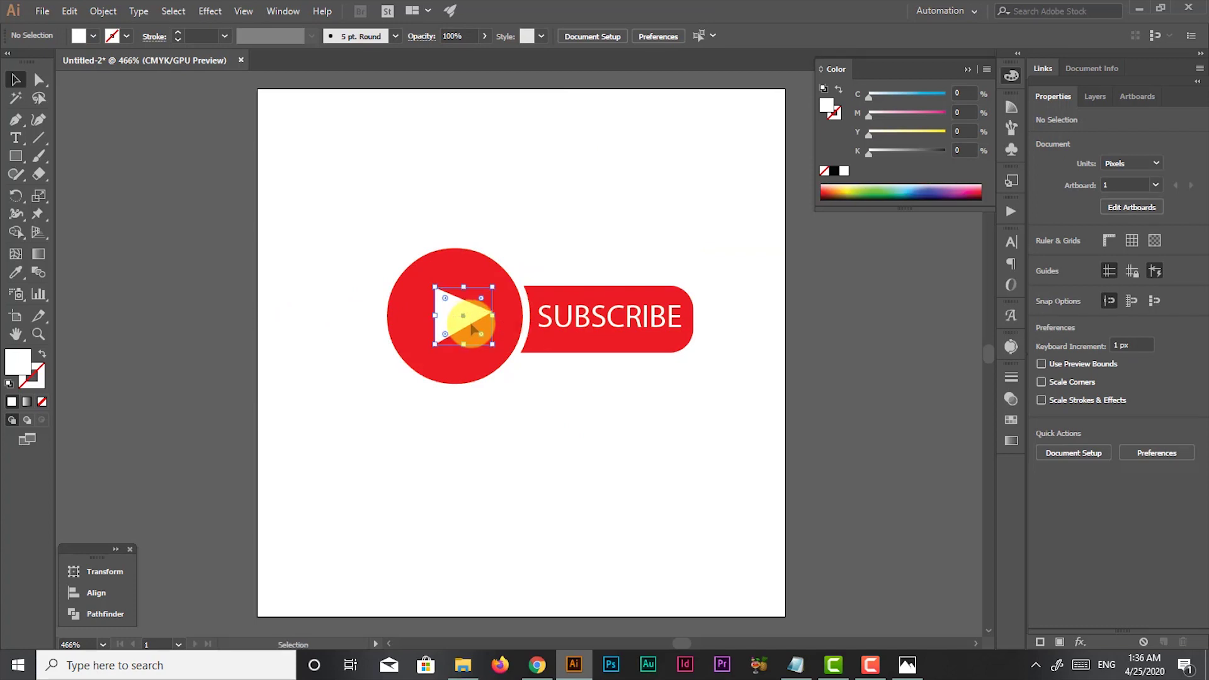
{"action": "left_click", "coordinate": [586, 208]}
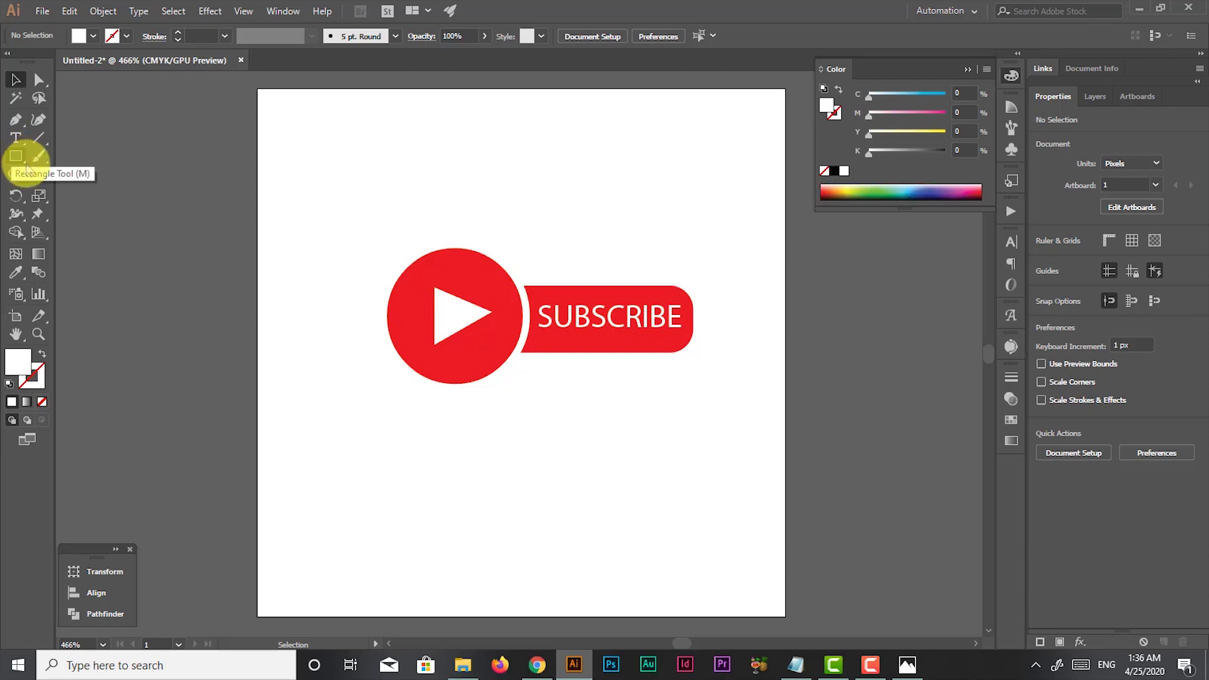
{"action": "left_click_drag", "start_coordinate": [345, 229], "coordinate": [835, 476]}
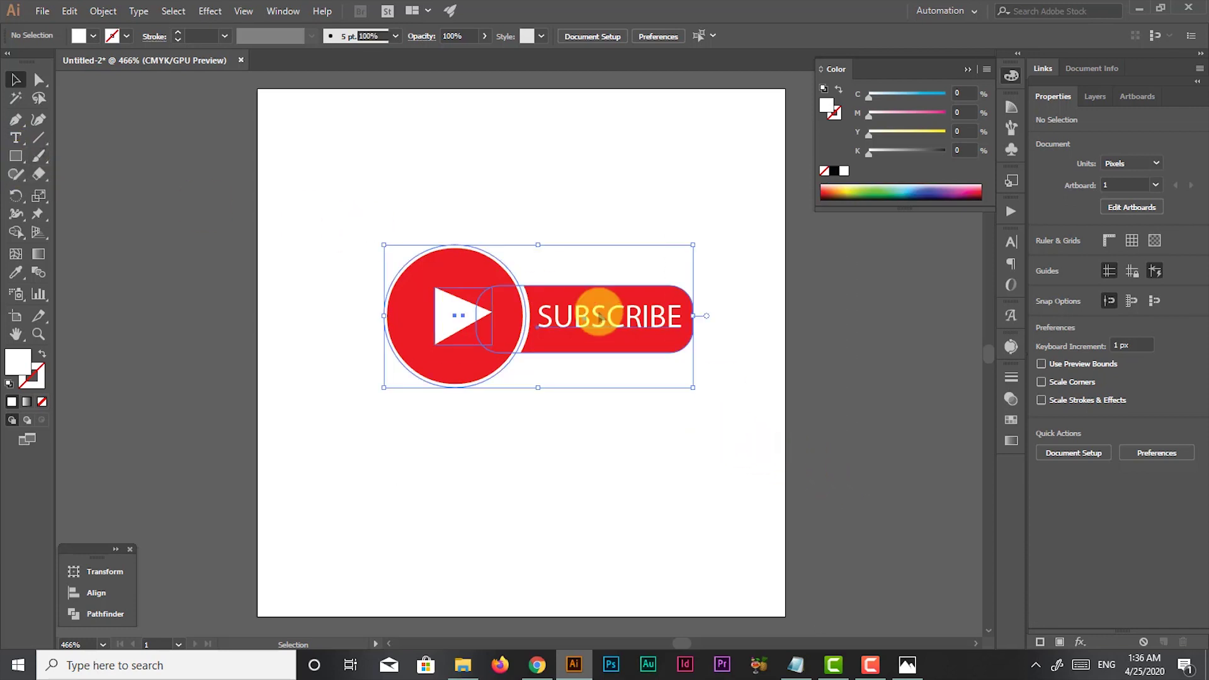
{"action": "left_click_drag", "start_coordinate": [560, 320], "coordinate": [559, 334]}
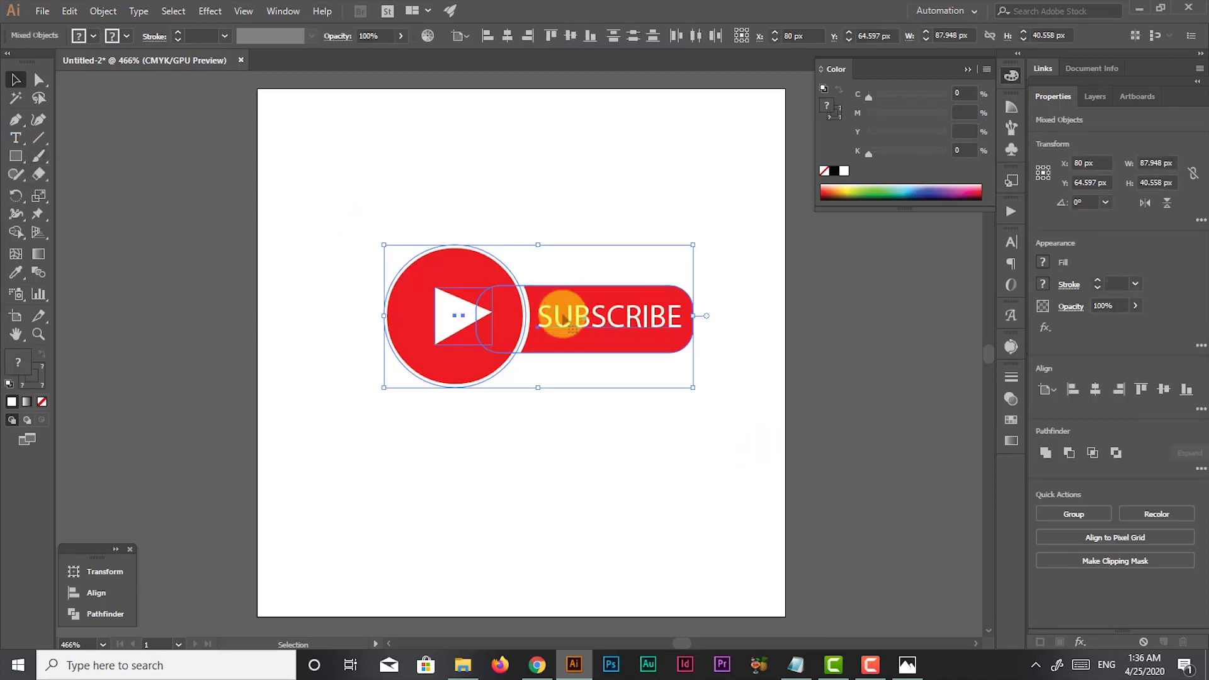
{"action": "left_click", "coordinate": [616, 218]}
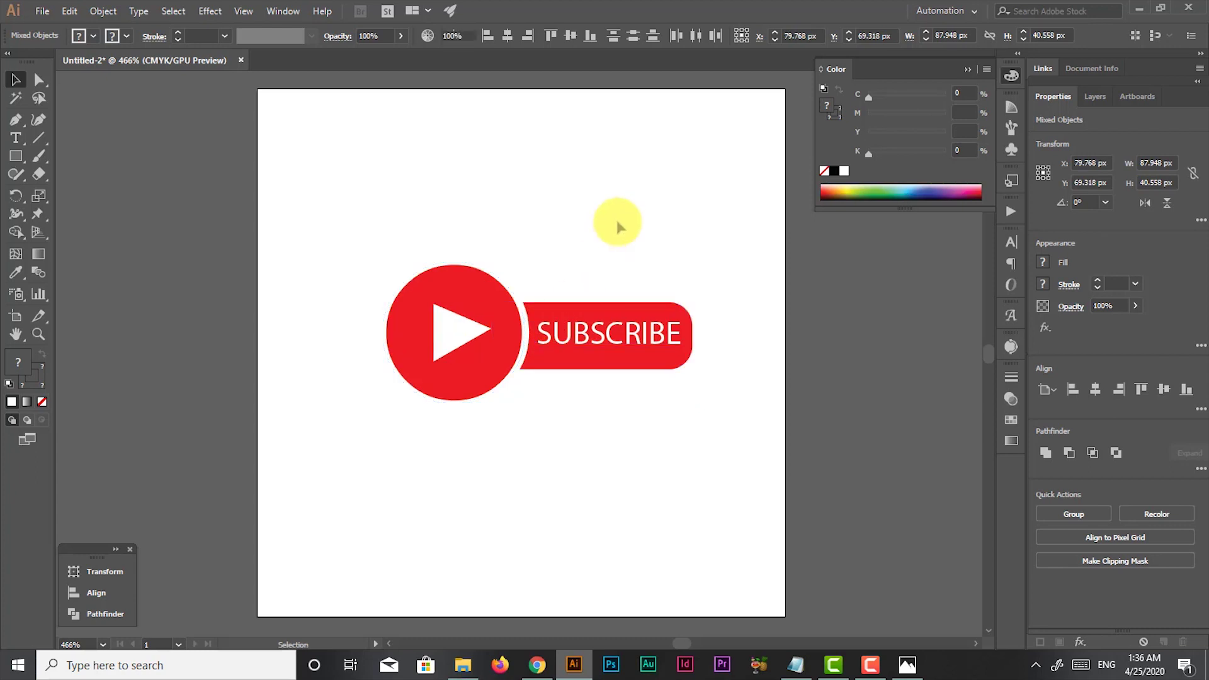
Draw a rectangle spanning the whole 150 × 150 px artboard and set its fill to None.
{"action": "left_click", "coordinate": [18, 156]}
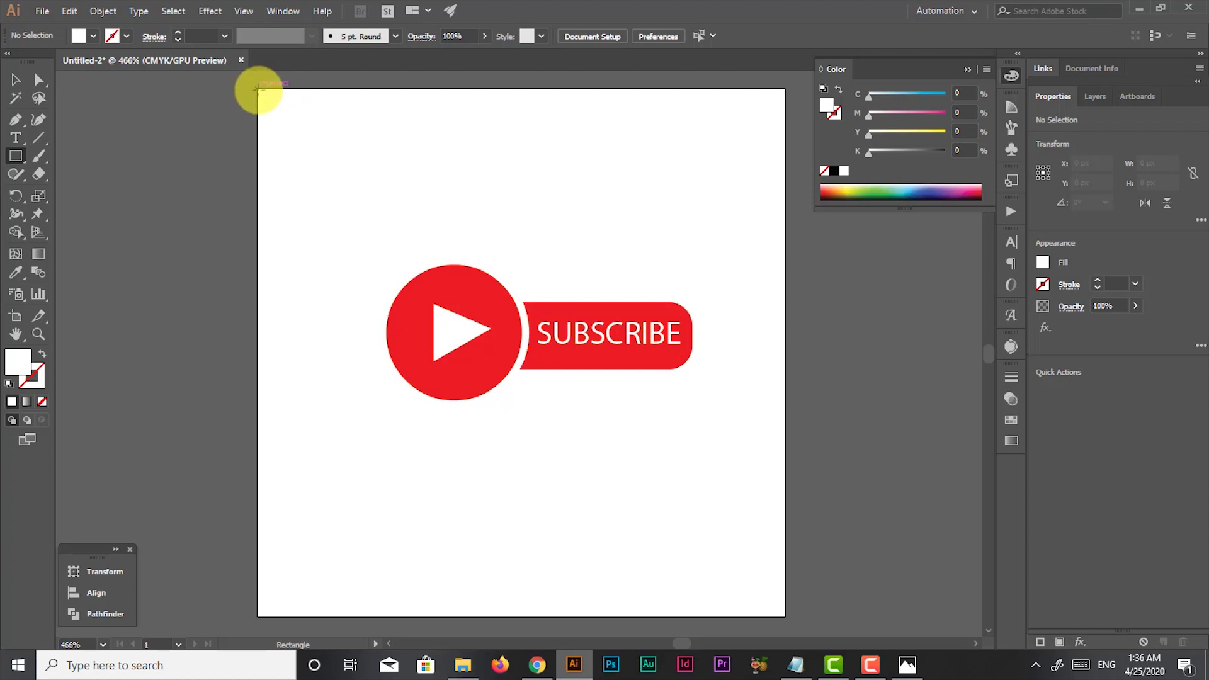
{"action": "left_click_drag", "start_coordinate": [258, 88], "coordinate": [785, 615]}
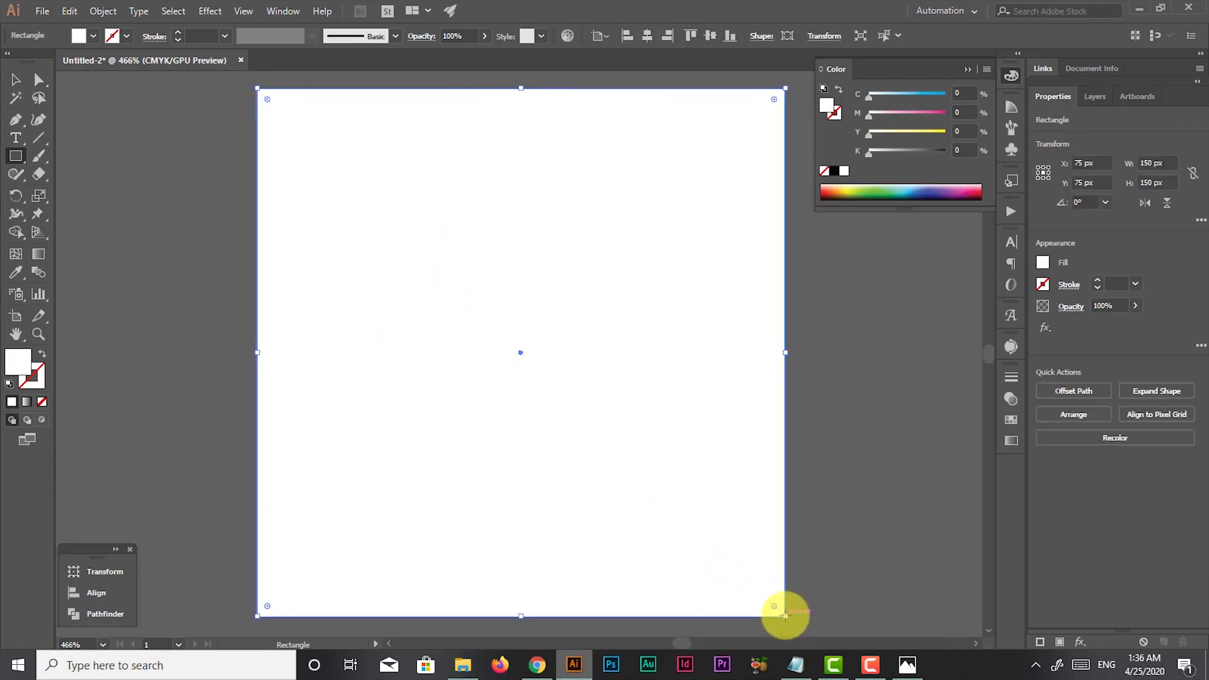
{"action": "double_click", "coordinate": [24, 358]}
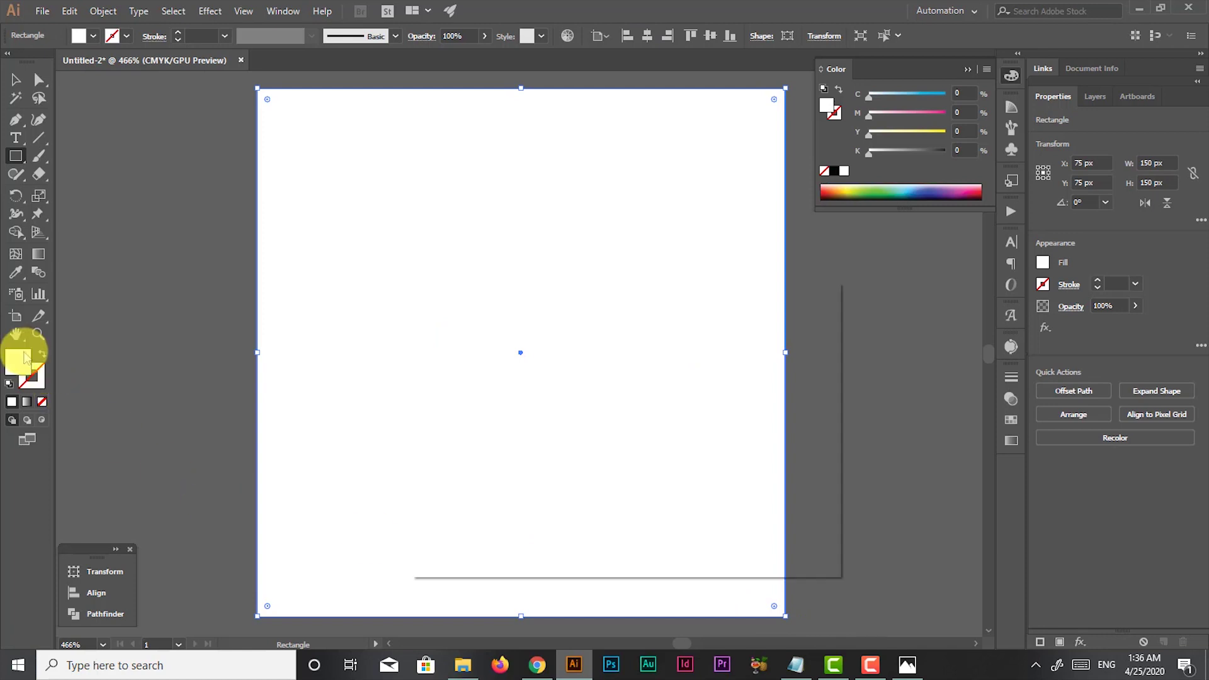
{"action": "mouse_move", "coordinate": [510, 426]}
{"action": "left_mouse_down"}
{"action": "mouse_move", "coordinate": [472, 440]}
{"action": "mouse_move", "coordinate": [406, 529]}
{"action": "mouse_move", "coordinate": [456, 501]}
{"action": "left_mouse_up"}
{"action": "left_click", "coordinate": [798, 360]}
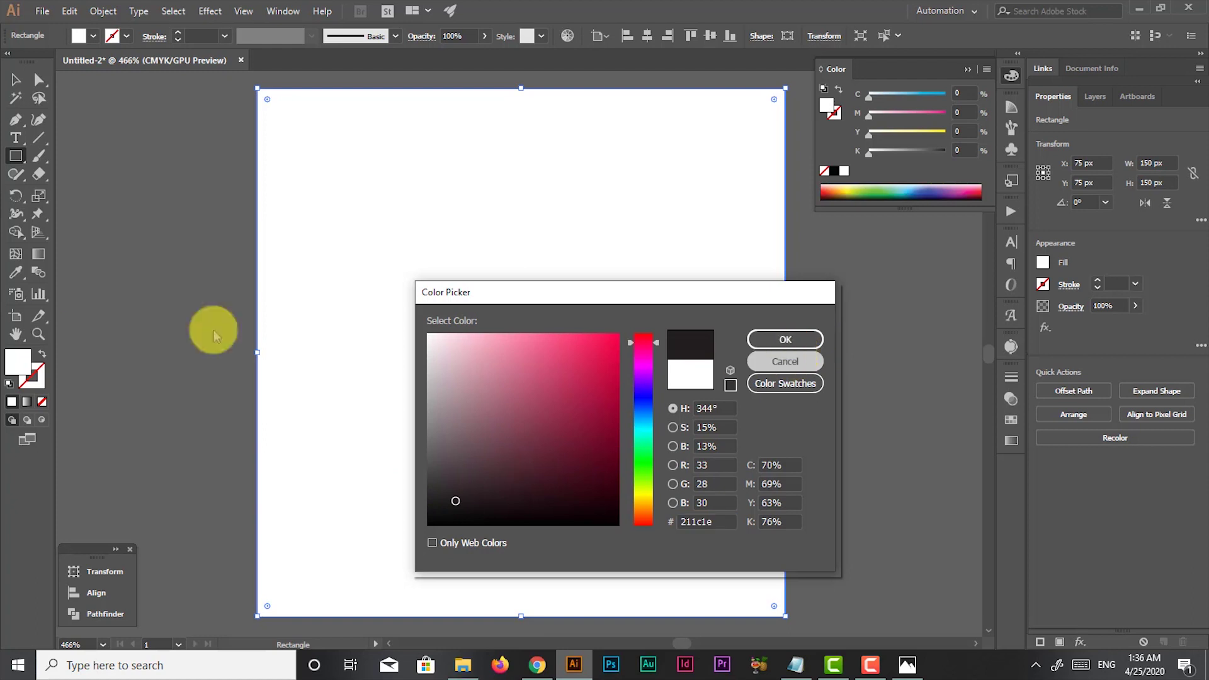
{"action": "left_click", "coordinate": [42, 402]}
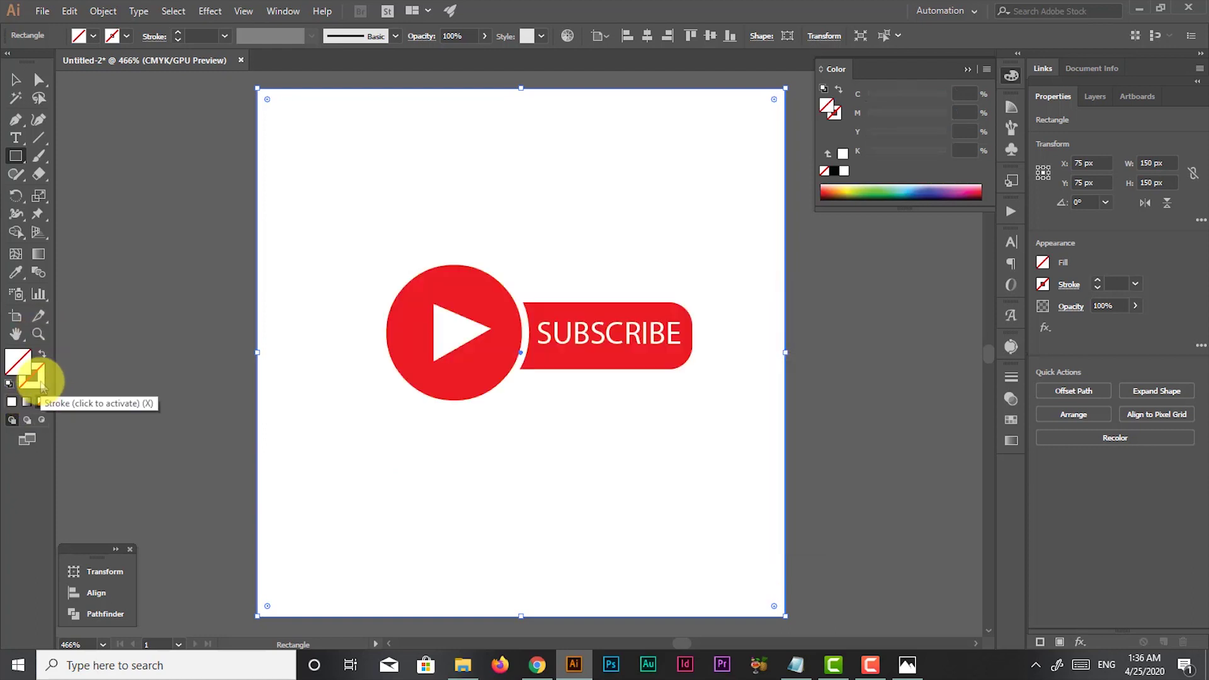
Give the rectangle a black 0.25 pt outline, then deselect it.
{"action": "double_click", "coordinate": [34, 381]}
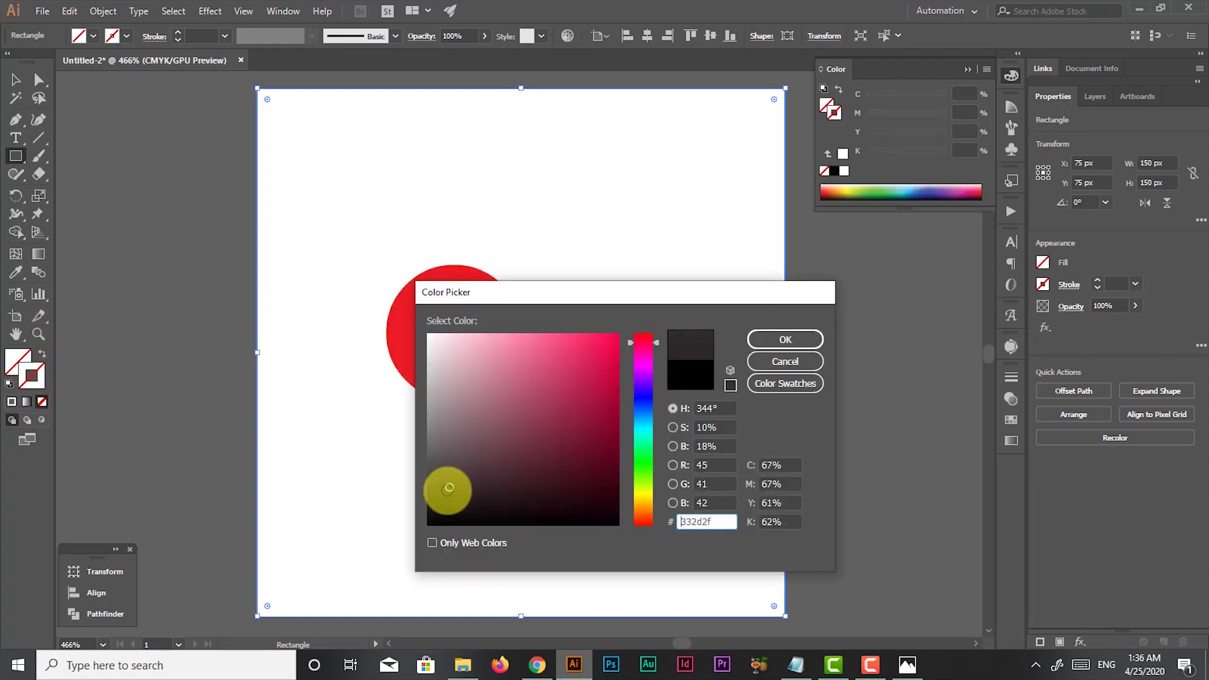
{"action": "left_click_drag", "start_coordinate": [445, 485], "coordinate": [413, 551]}
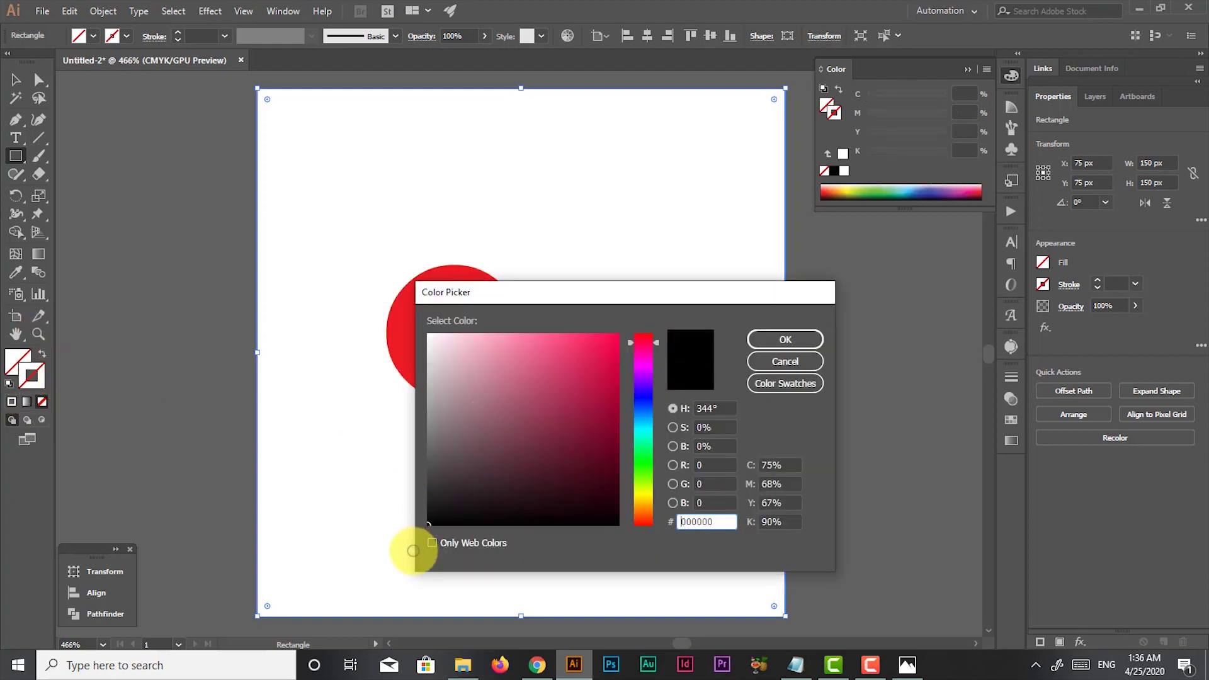
{"action": "left_click", "coordinate": [784, 339]}
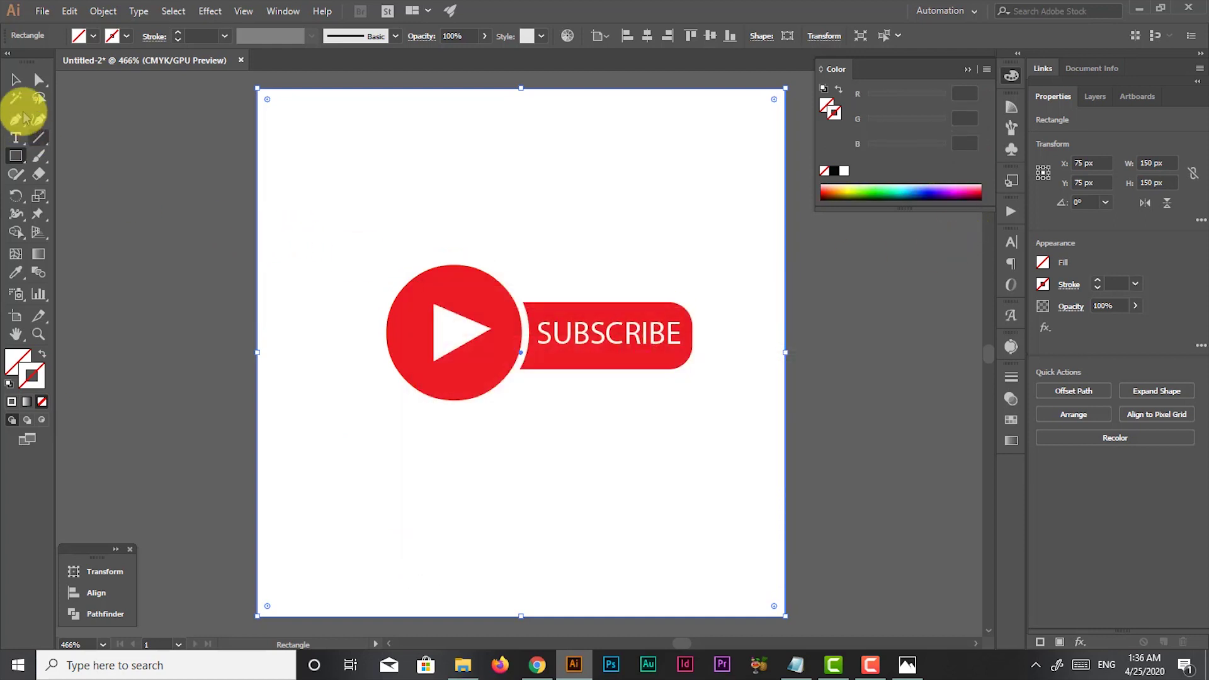
{"action": "left_click", "coordinate": [16, 80]}
{"action": "left_click", "coordinate": [246, 132]}
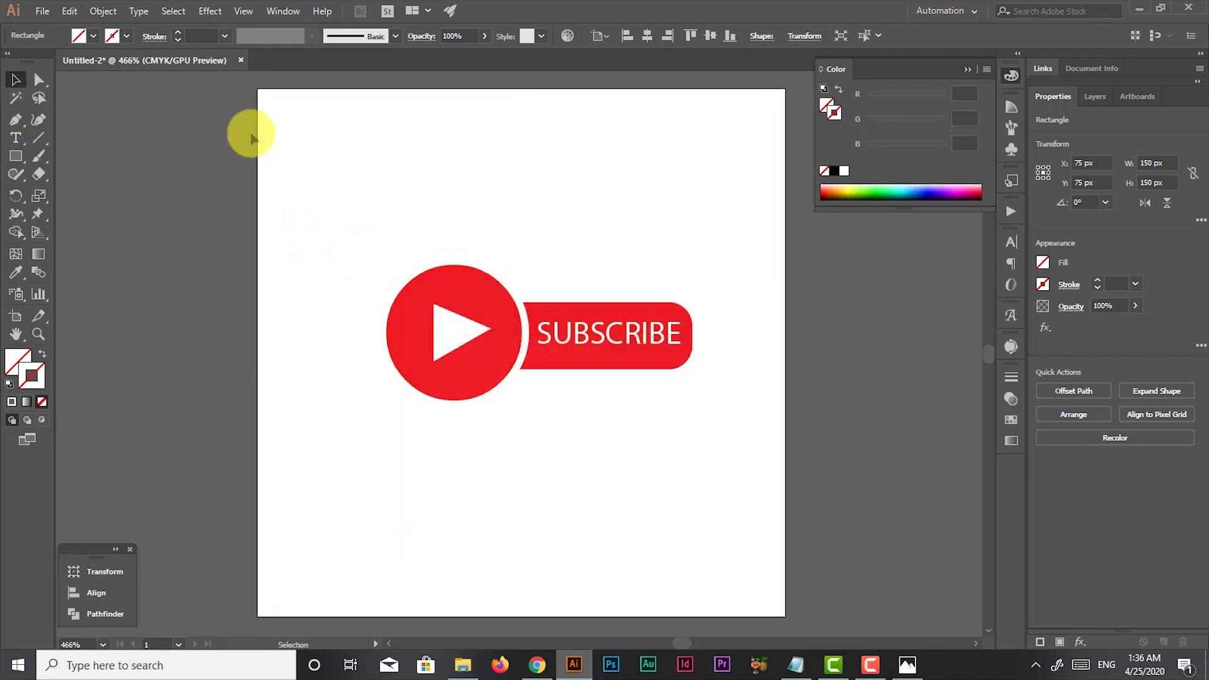
{"action": "left_click", "coordinate": [375, 95]}
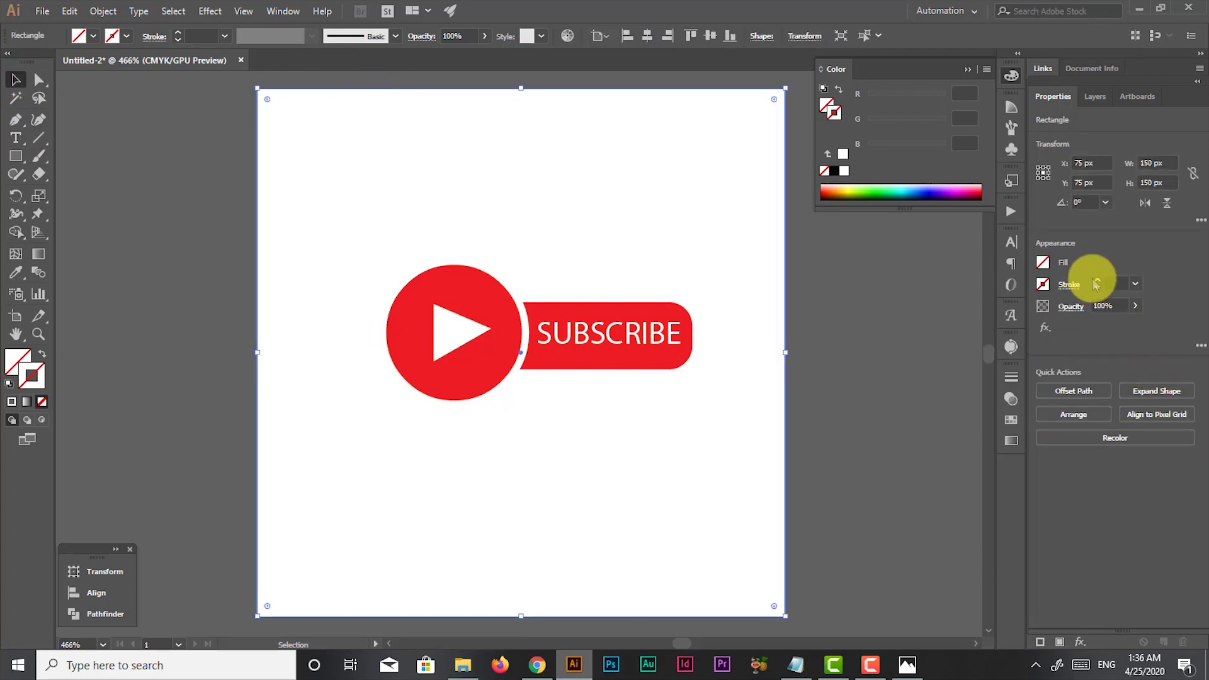
{"action": "left_click", "coordinate": [1096, 282]}
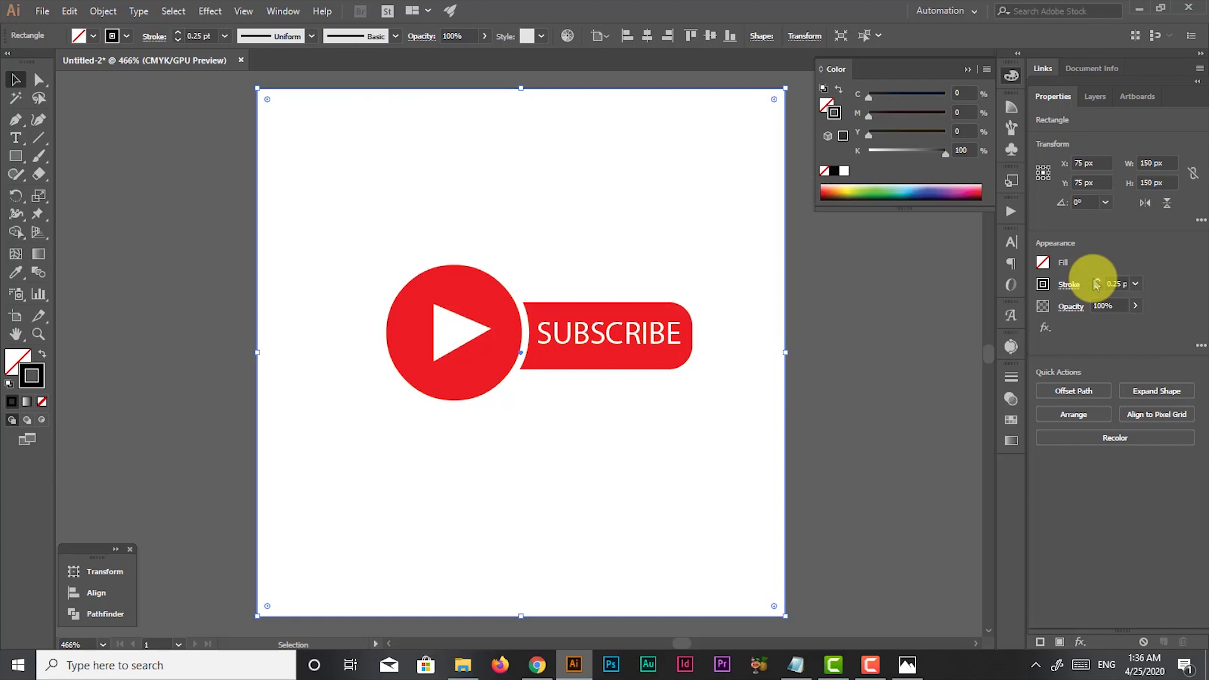
{"action": "left_click", "coordinate": [917, 329]}
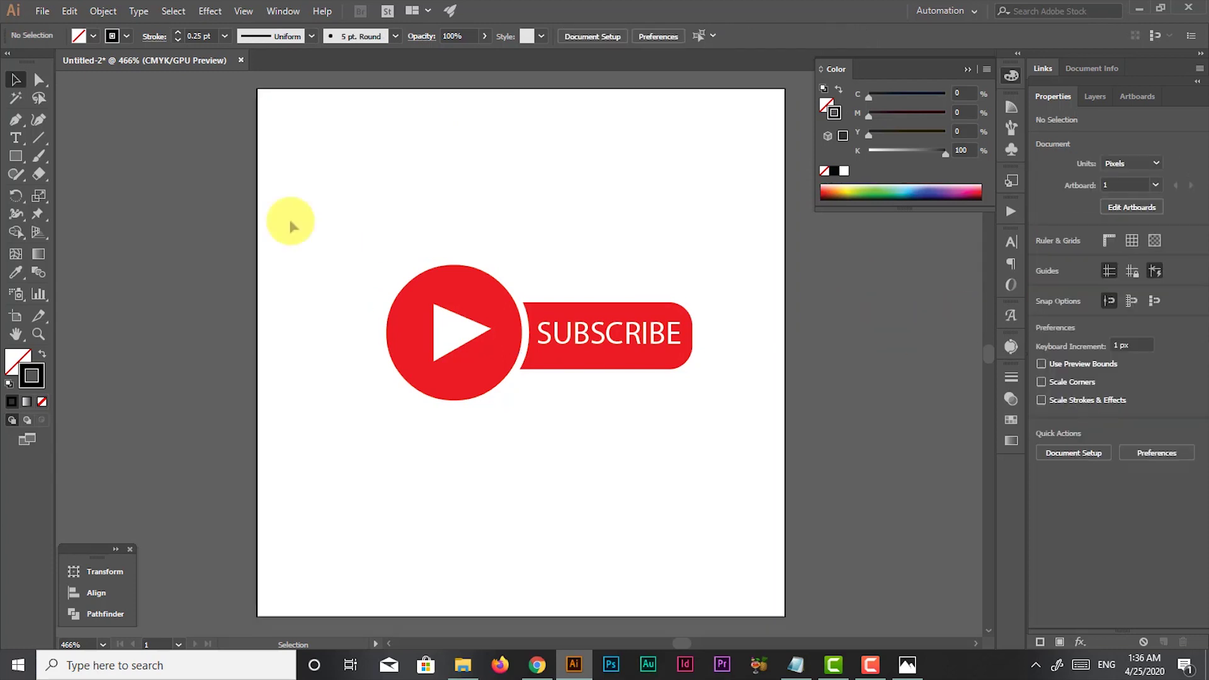
Export the artwork as a transparent 300 ppi PNG named 'Branding logo' on the Desktop.
{"action": "left_click", "coordinate": [43, 13]}
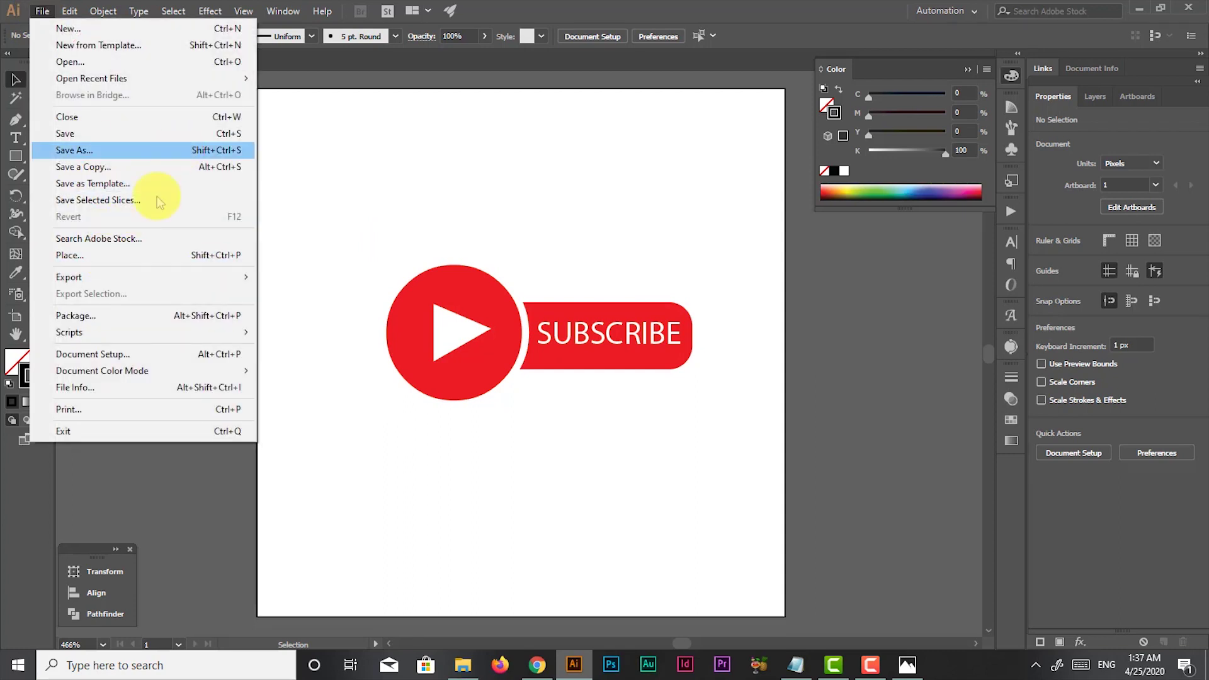
{"action": "mouse_move", "coordinate": [69, 277]}
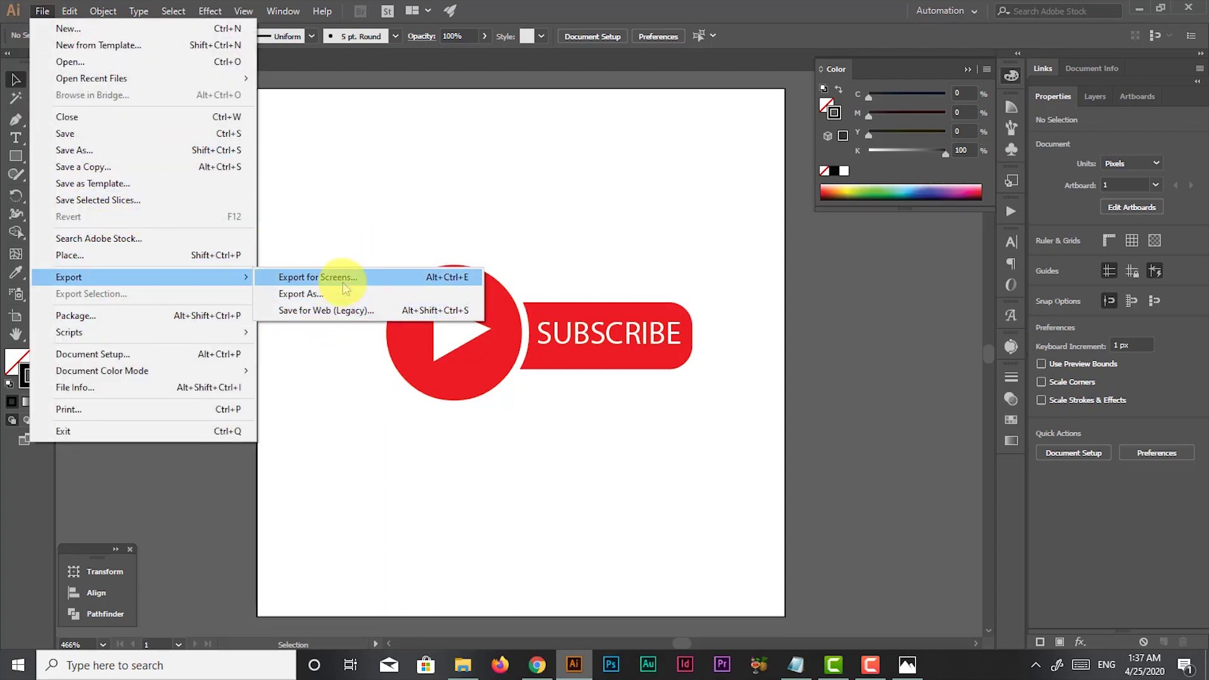
{"action": "left_click", "coordinate": [344, 294]}
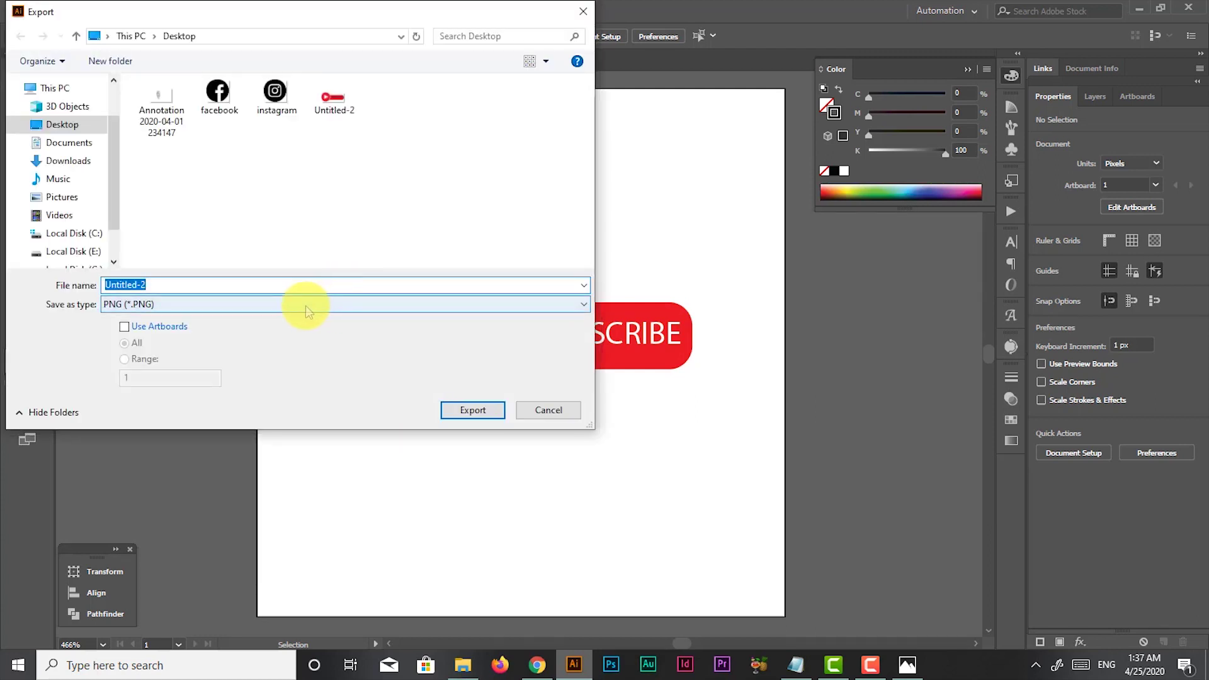
{"action": "left_click", "coordinate": [307, 311]}
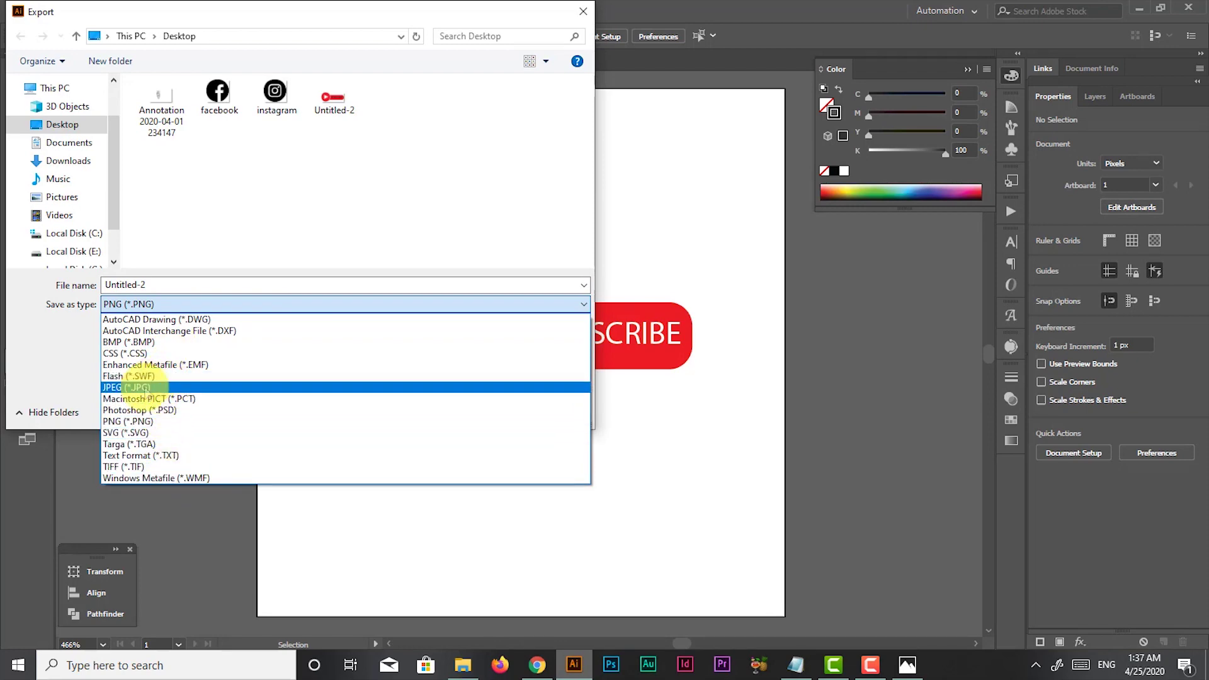
{"action": "left_click", "coordinate": [135, 421]}
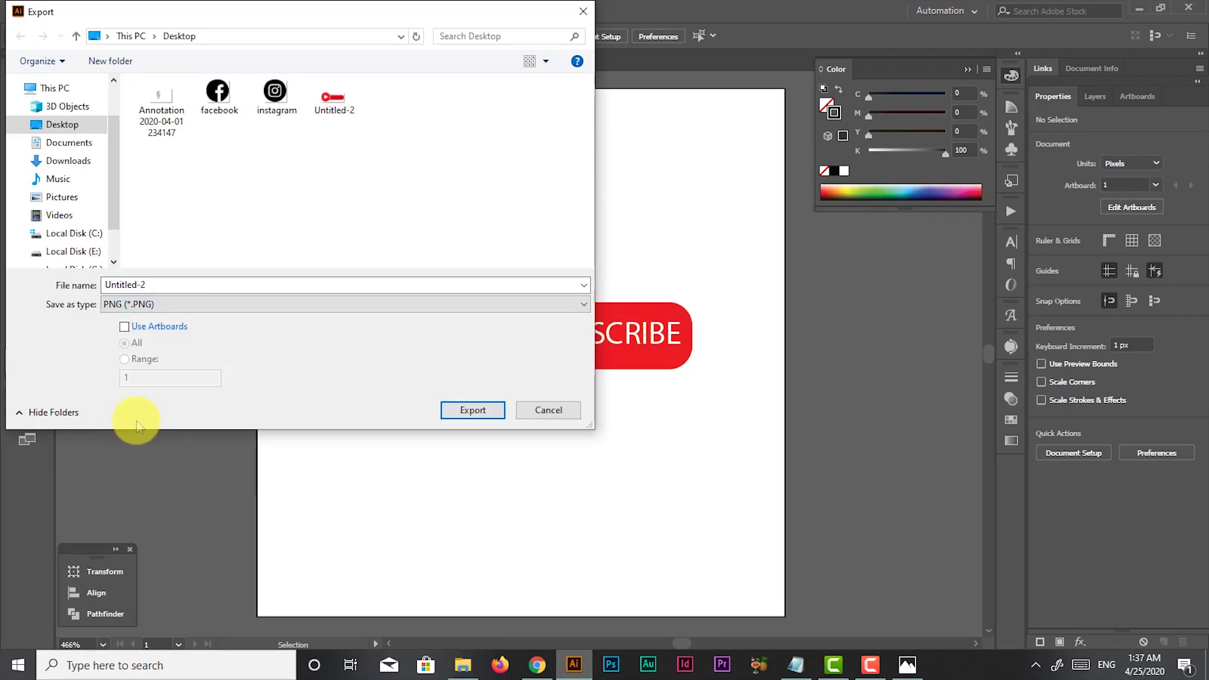
{"action": "double_click", "coordinate": [223, 289]}
{"action": "type", "text": "Branding logo"}
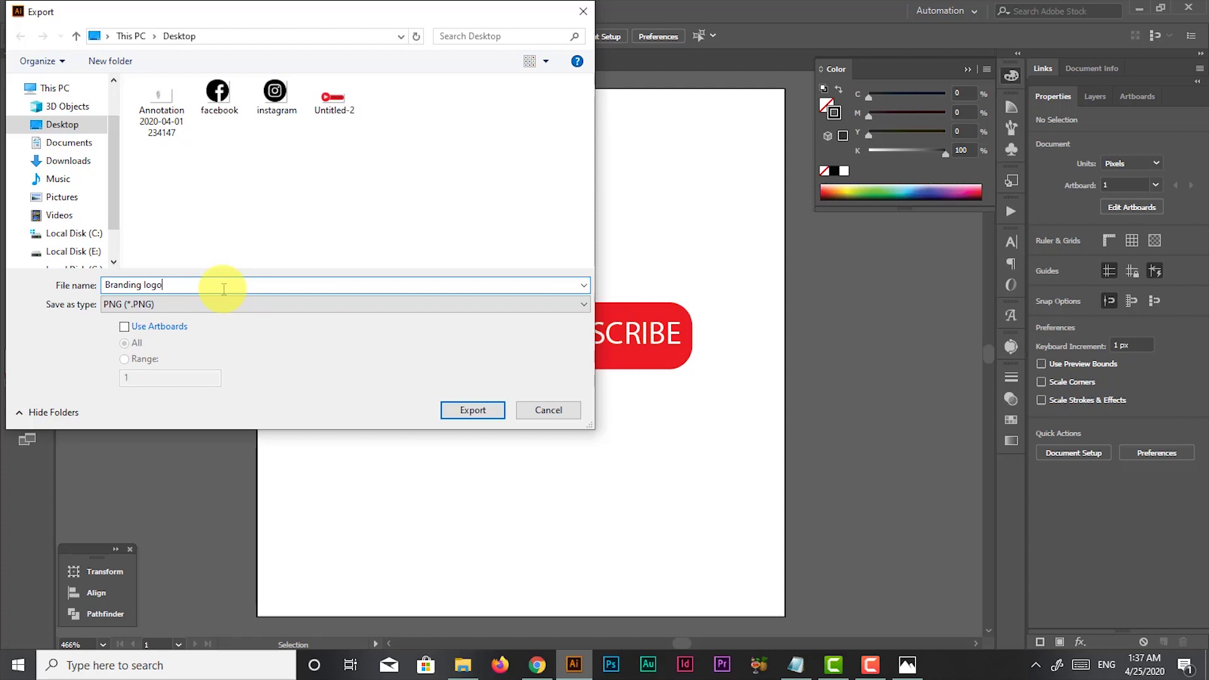
{"action": "key", "text": "Return"}
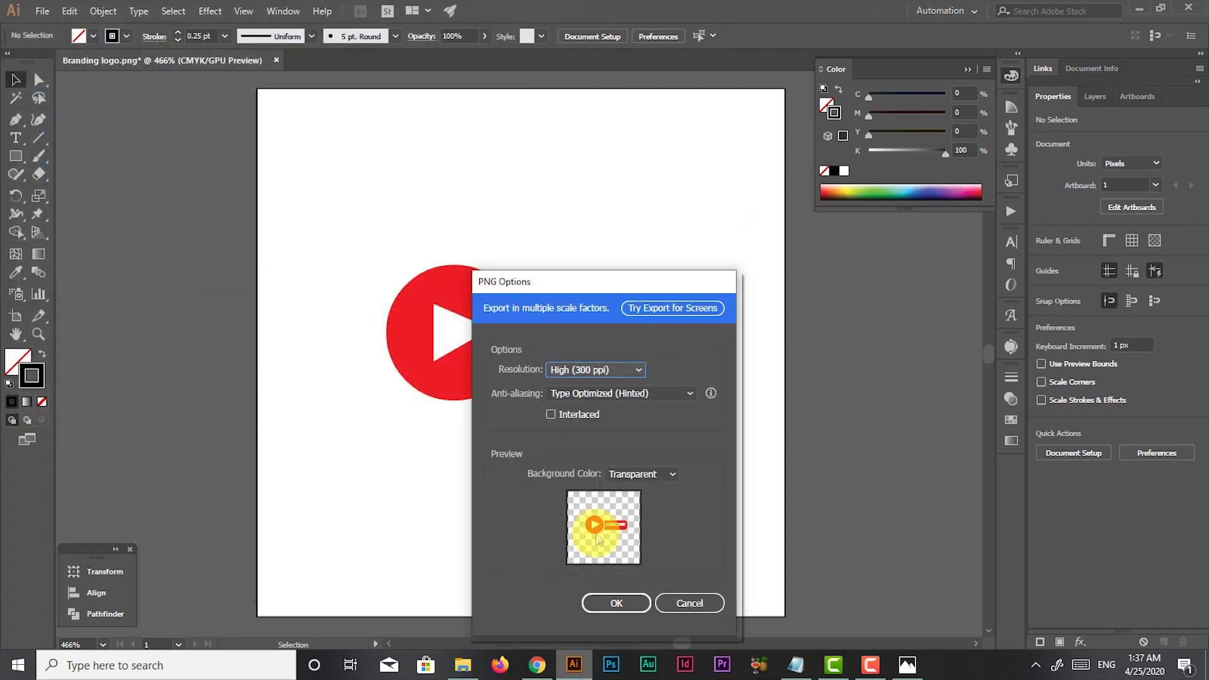
{"action": "left_click", "coordinate": [611, 605]}
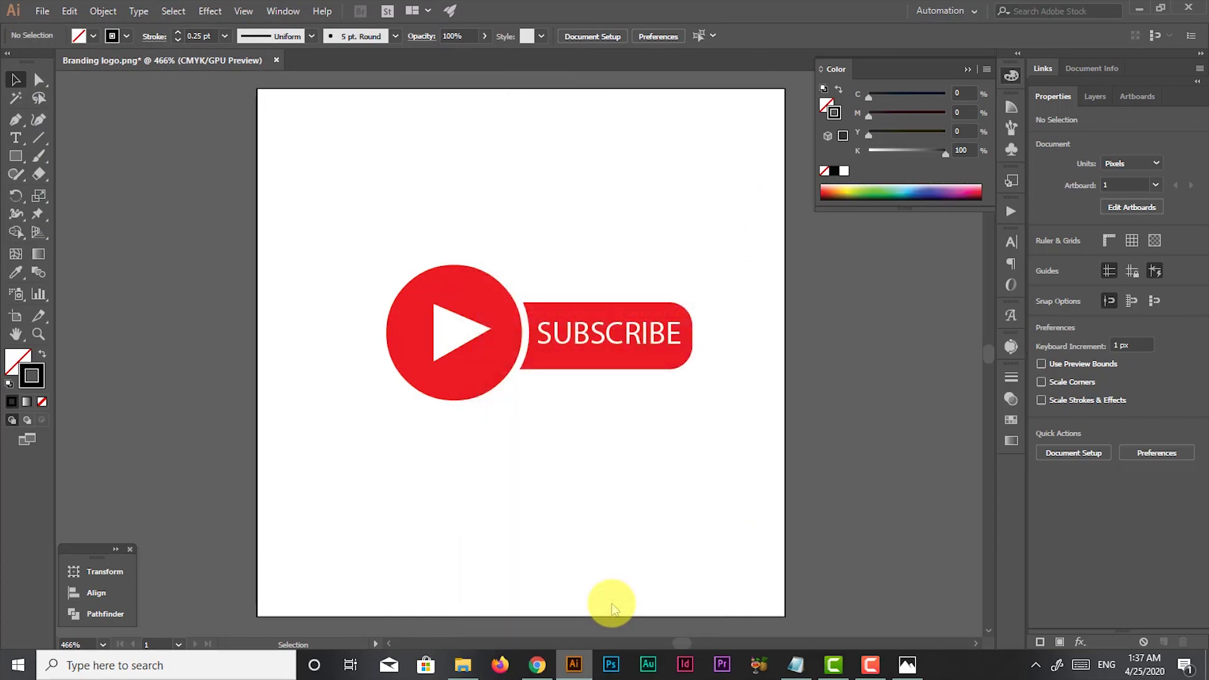
In YouTube Studio Branding settings, replace the video watermark with the 'Branding logo' file.
{"action": "left_click", "coordinate": [1141, 11]}
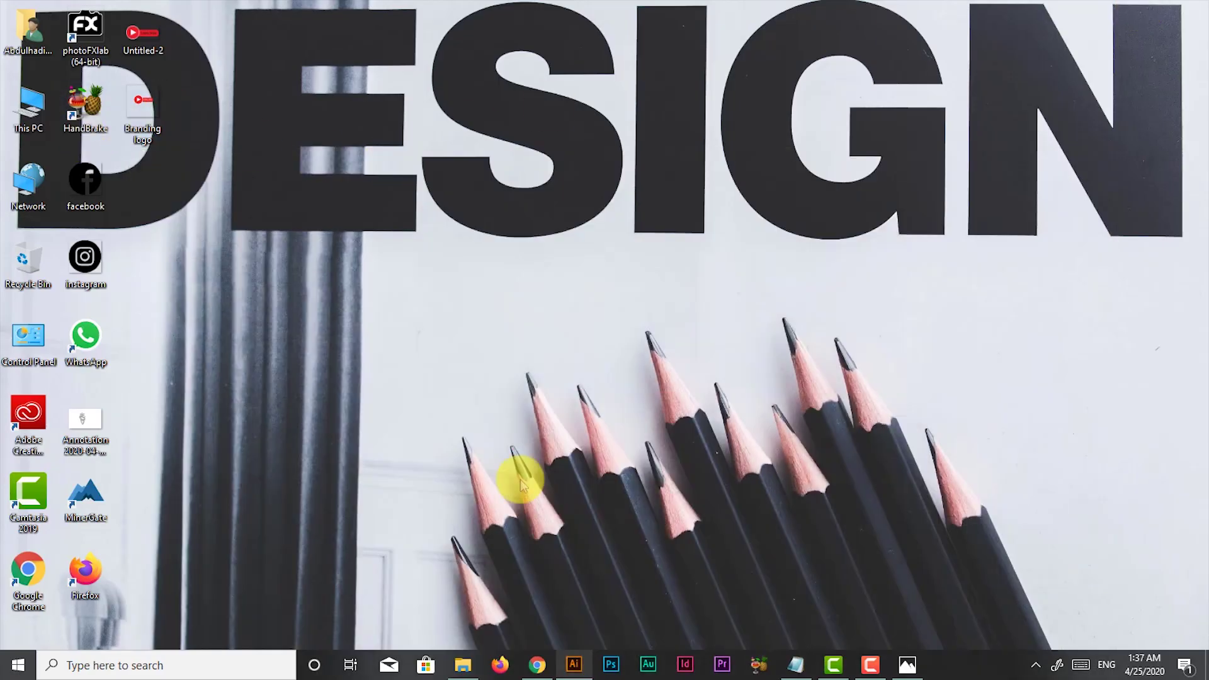
{"action": "left_click", "coordinate": [538, 666]}
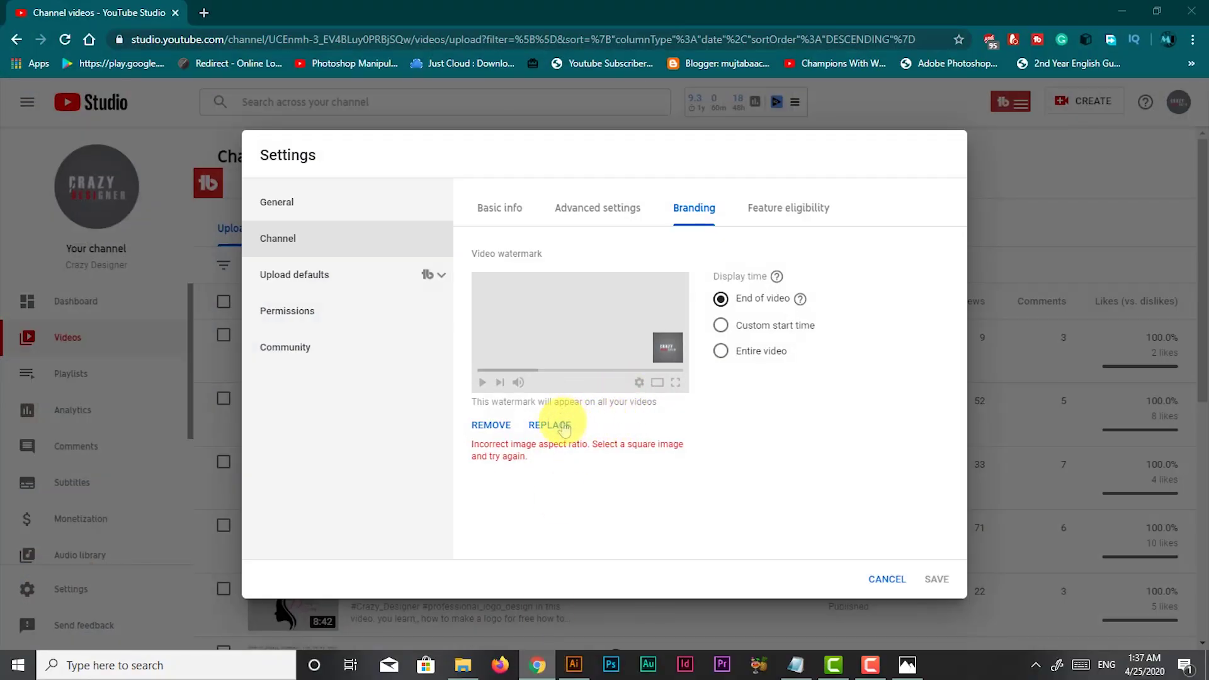
{"action": "left_click", "coordinate": [563, 427]}
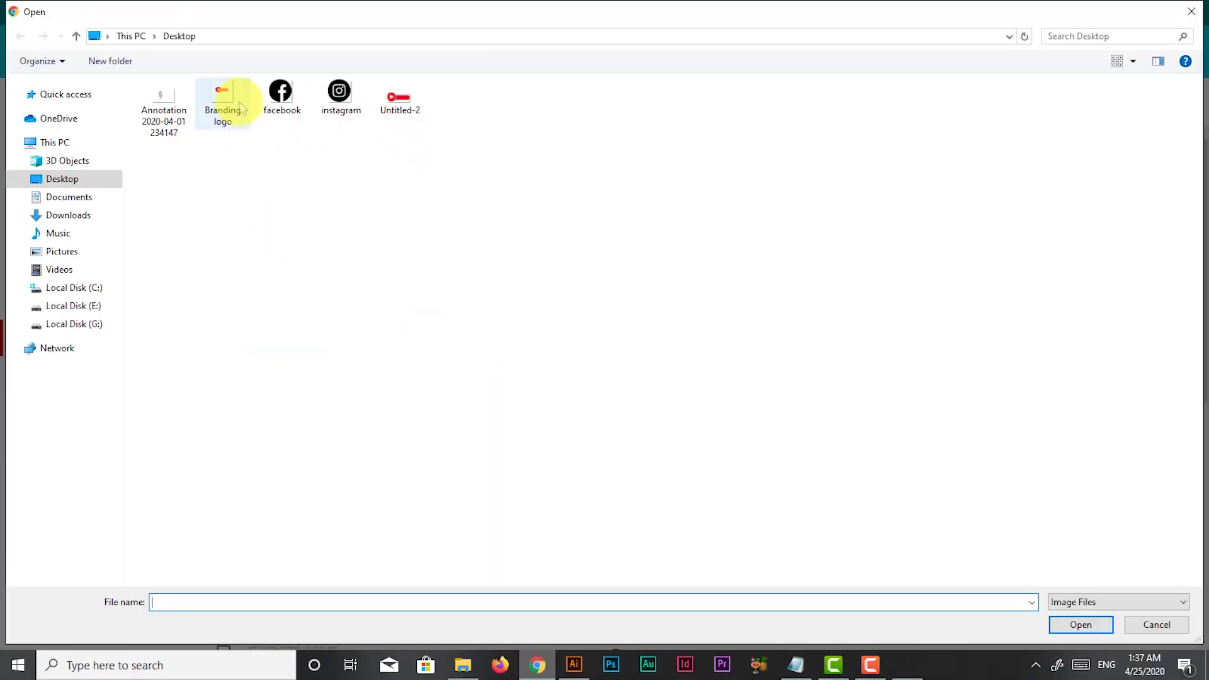
{"action": "double_click", "coordinate": [223, 97]}
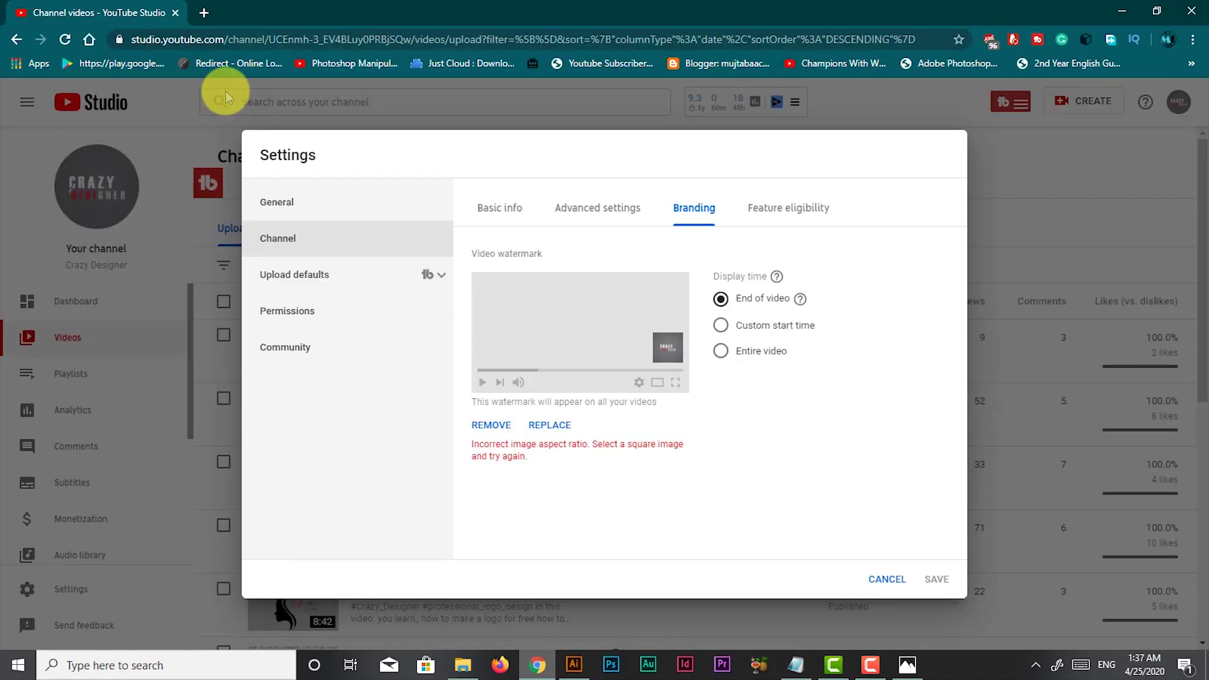